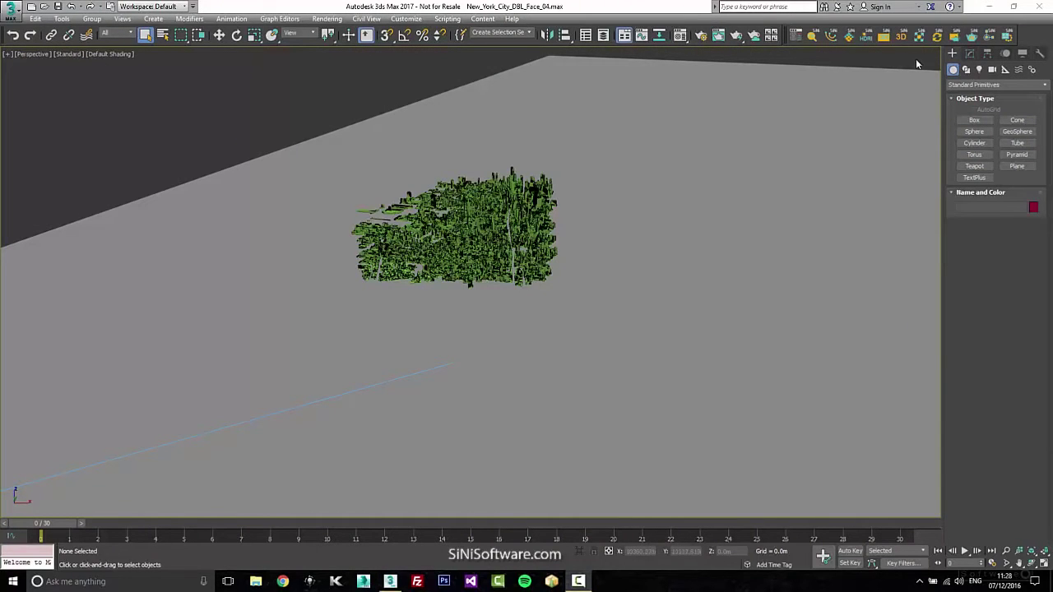
# - Select a group of buildings near the city's waterfront edge and frame it for a closer look
pyautogui.hotkey('shift', 'f')
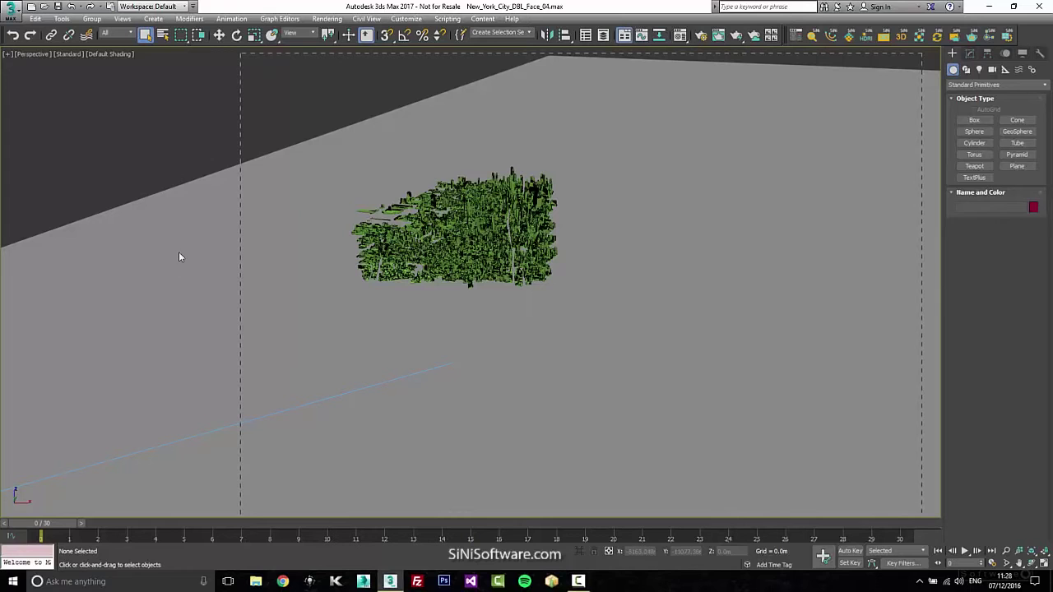
pyautogui.hotkey('ctrl', 'a')
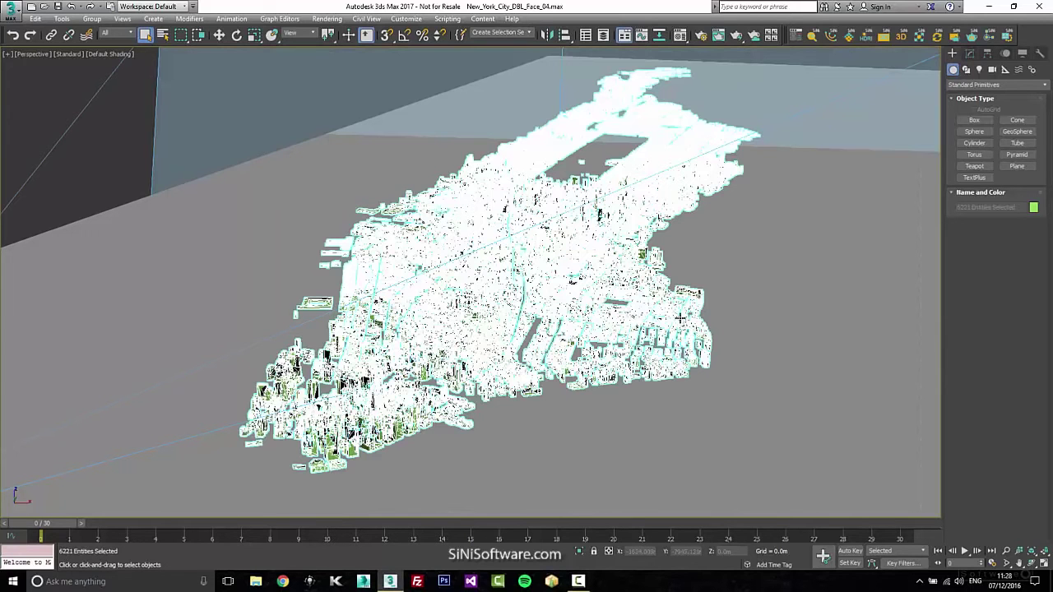
pyautogui.click(613, 434)
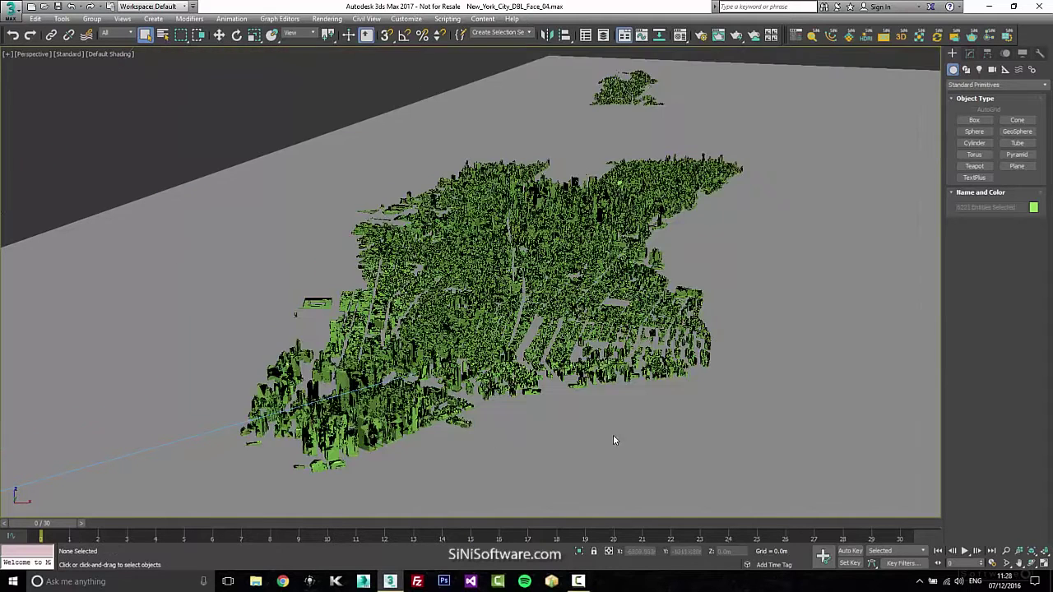
pyautogui.moveTo(648, 413); pyautogui.dragTo(576, 349)
pyautogui.moveTo(655, 421); pyautogui.dragTo(660, 446)
pyautogui.press('z')
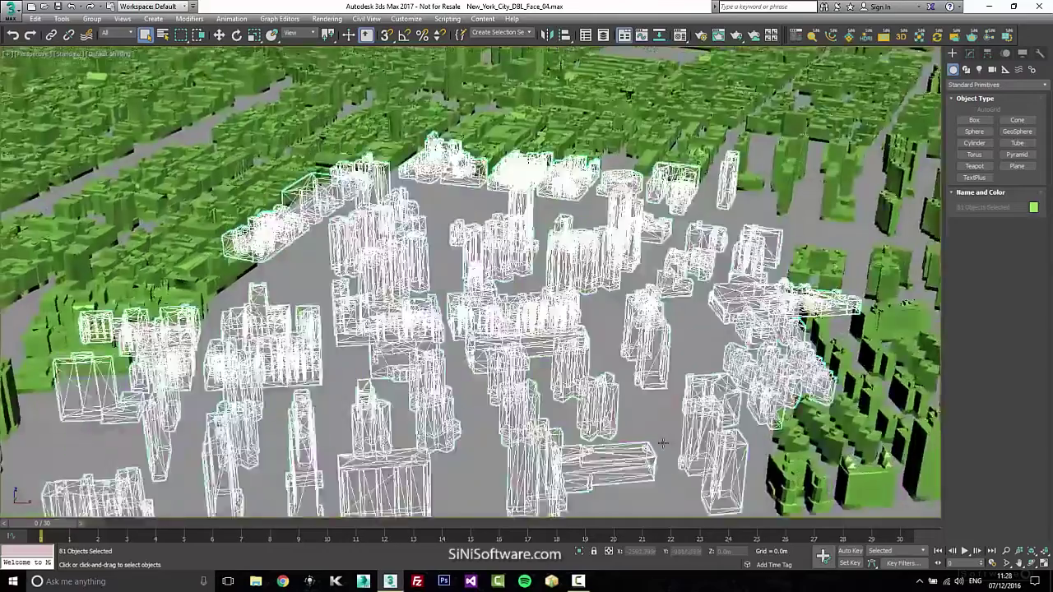
pyautogui.moveTo(663, 443)
pyautogui.keyDown('alt'); pyautogui.mouseDown(button='middle')
pyautogui.moveTo(633, 452)
pyautogui.moveTo(627, 466)
pyautogui.moveTo(636, 444)
pyautogui.mouseUp(button='middle'); pyautogui.keyUp('alt')
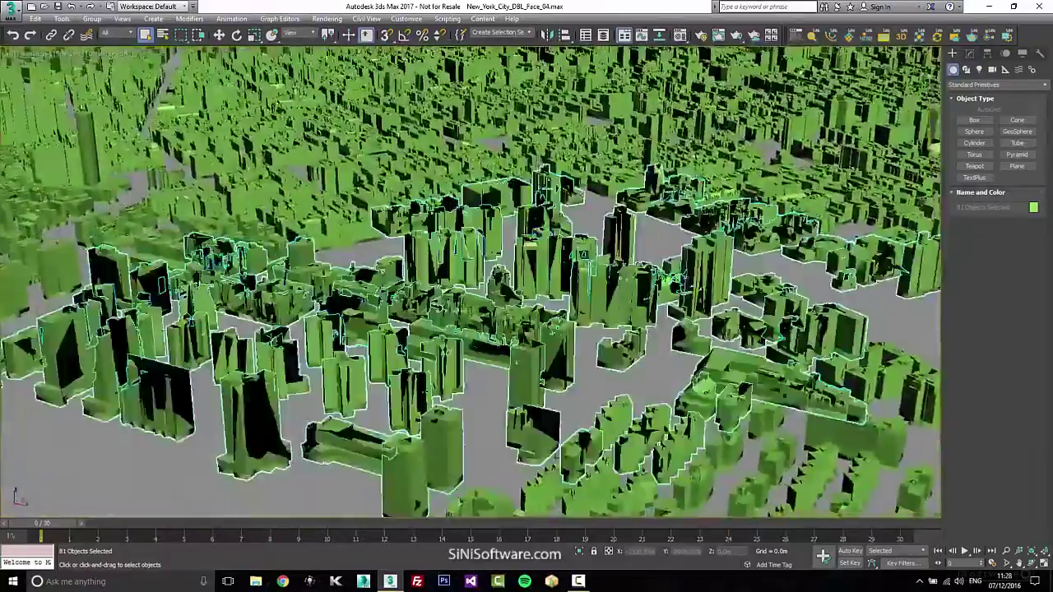
# - Examine the wireframe of a single high-rise in the group and return to an overview of the whole city
pyautogui.scroll(3, 473, 467)
pyautogui.scroll(-3, 474, 467)
pyautogui.keyDown('alt'); pyautogui.moveTo(473, 467); pyautogui.dragTo(646, 331, button='middle'); pyautogui.keyUp('alt')
pyautogui.scroll(-3, 583, 318)
pyautogui.click(601, 349)
pyautogui.scroll(3, 547, 346)
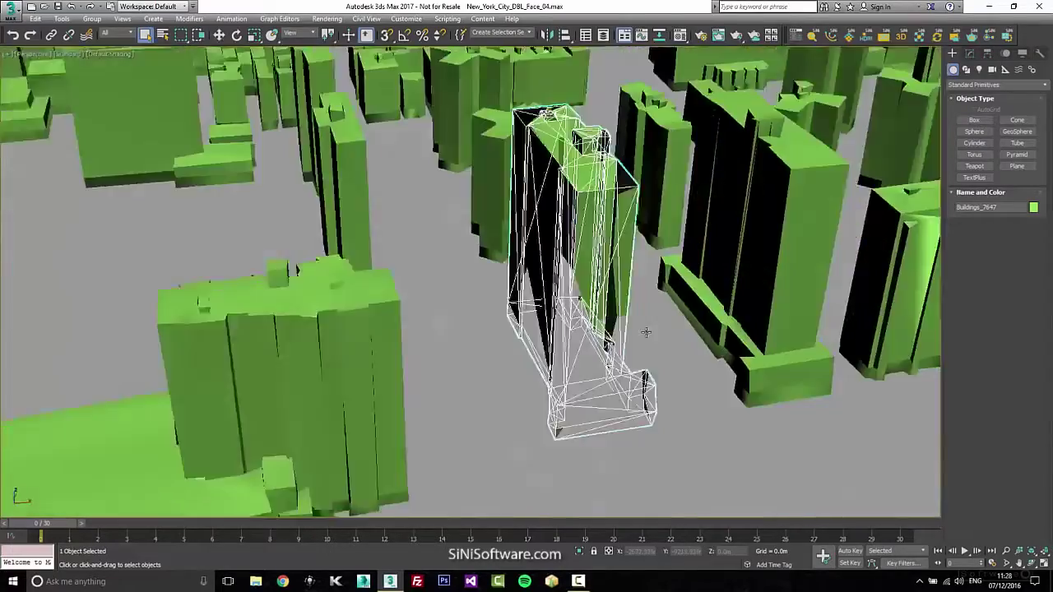
pyautogui.scroll(-8, 643, 336)
pyautogui.moveTo(594, 360)
pyautogui.keyDown('alt'); pyautogui.mouseDown(button='middle')
pyautogui.moveTo(614, 341)
pyautogui.moveTo(604, 366)
pyautogui.mouseUp(button='middle'); pyautogui.keyUp('alt')
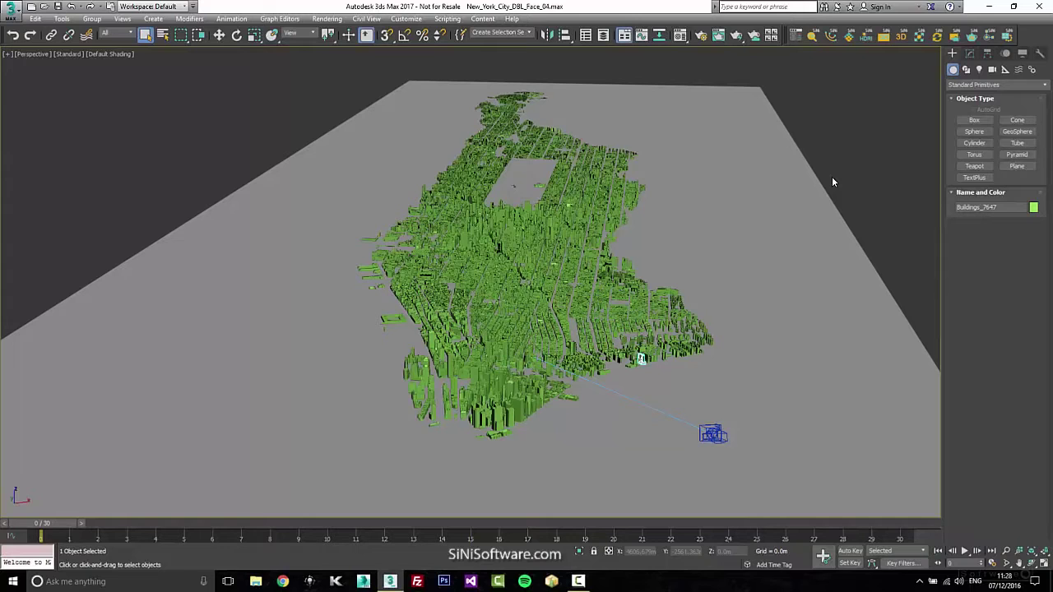
# - Open the SiNi IgNite toolset and hide the scene's cameras
pyautogui.click(796, 36)
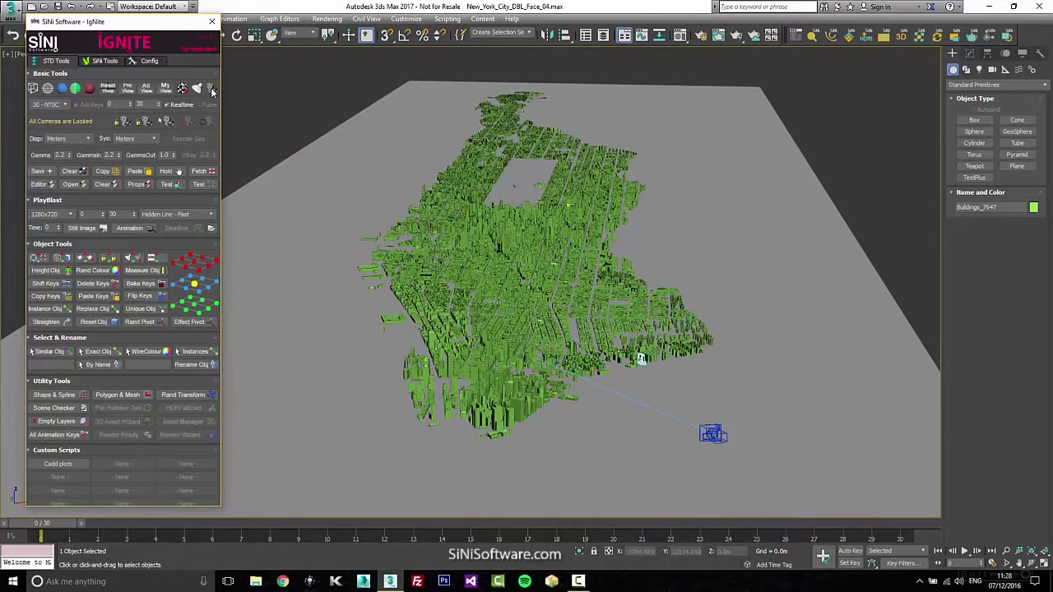
pyautogui.click(212, 91)
pyautogui.moveTo(767, 225); pyautogui.dragTo(721, 110, button='middle')
pyautogui.scroll(3, 782, 244)
pyautogui.scroll(-10, 781, 240)
pyautogui.scroll(6, 755, 265)
# - Deselect everything and display the polygon, vertex and FPS statistics in the viewport
pyautogui.moveTo(153, 25); pyautogui.dragTo(257, 26)
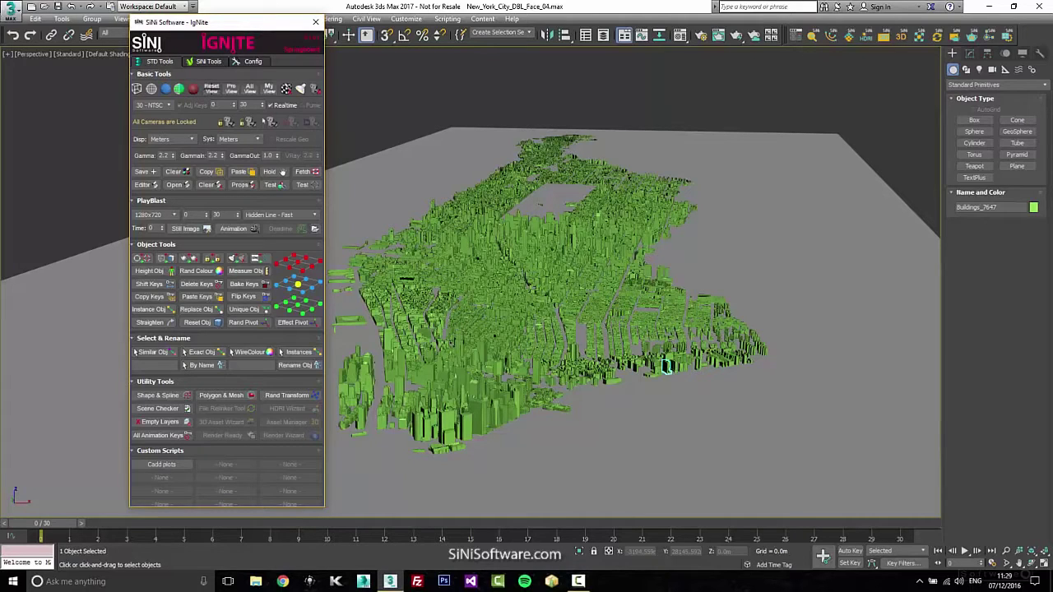
pyautogui.click(28, 107)
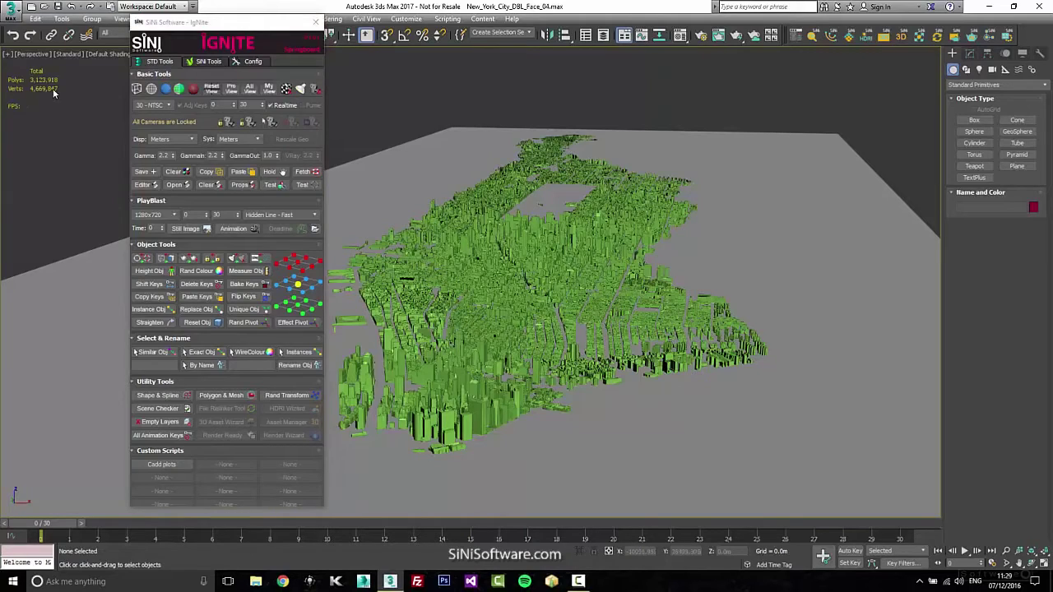
pyautogui.moveTo(729, 227); pyautogui.dragTo(737, 227, button='middle')
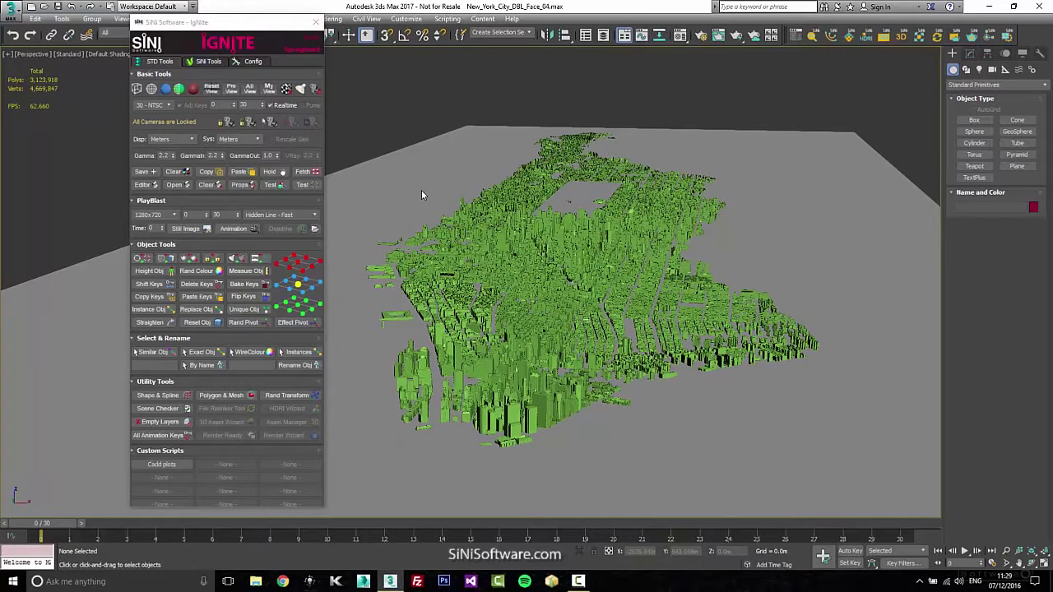
# - Open the ForenSic scene checker beside the city model and scan the scene
pyautogui.click(187, 407)
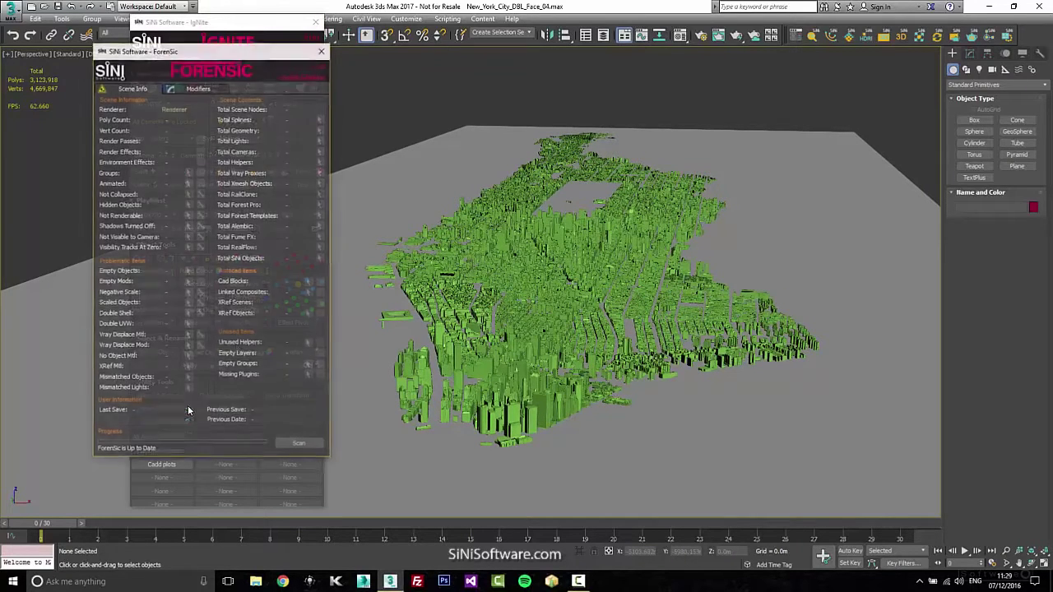
pyautogui.moveTo(288, 50); pyautogui.dragTo(856, 51)
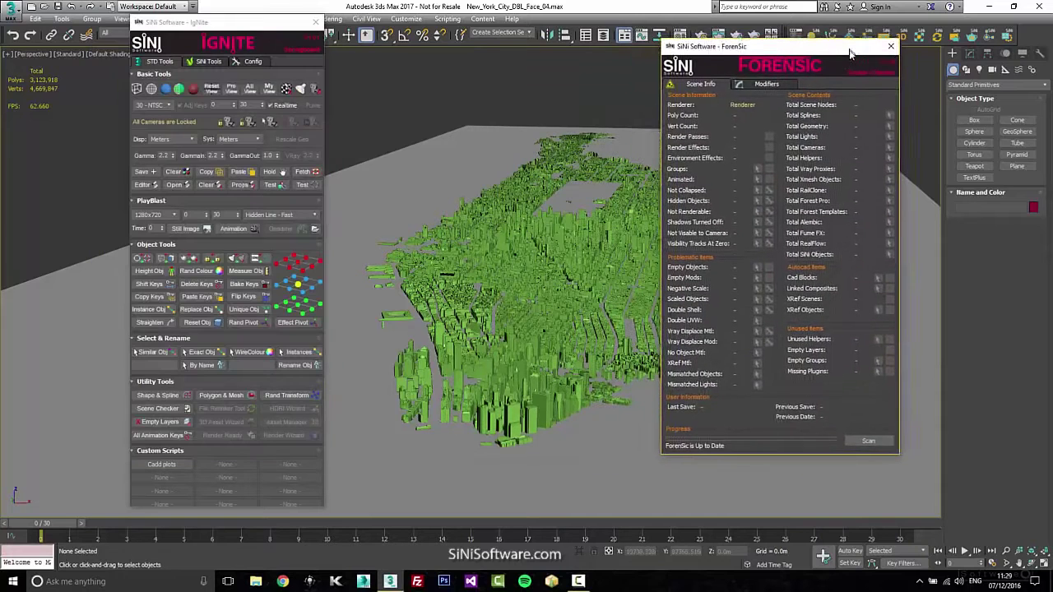
pyautogui.click(874, 448)
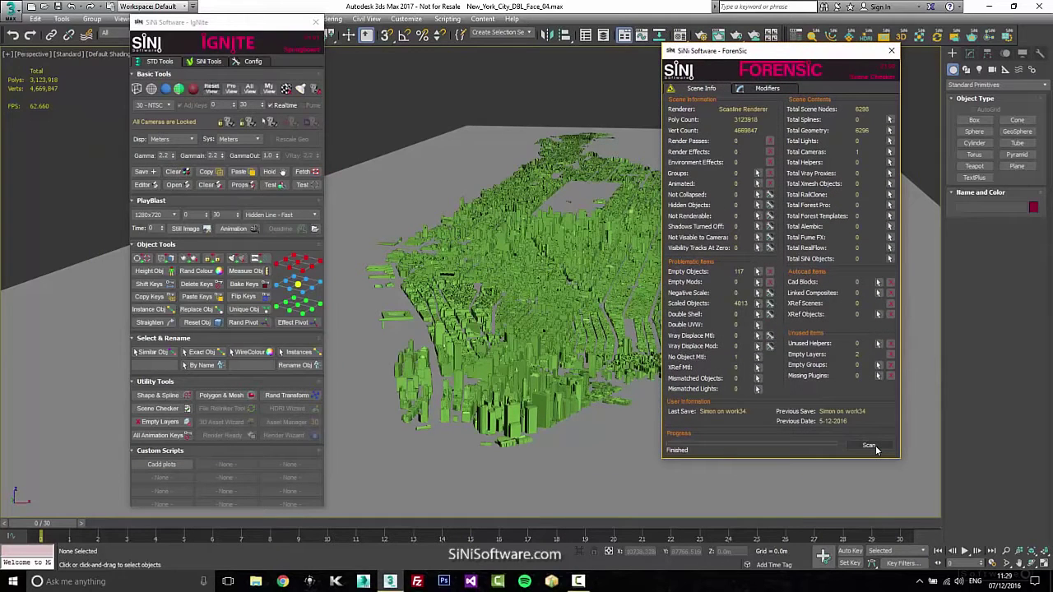
# - Delete the scene's empty objects and fix its scaled objects in the scene checker
pyautogui.click(768, 272)
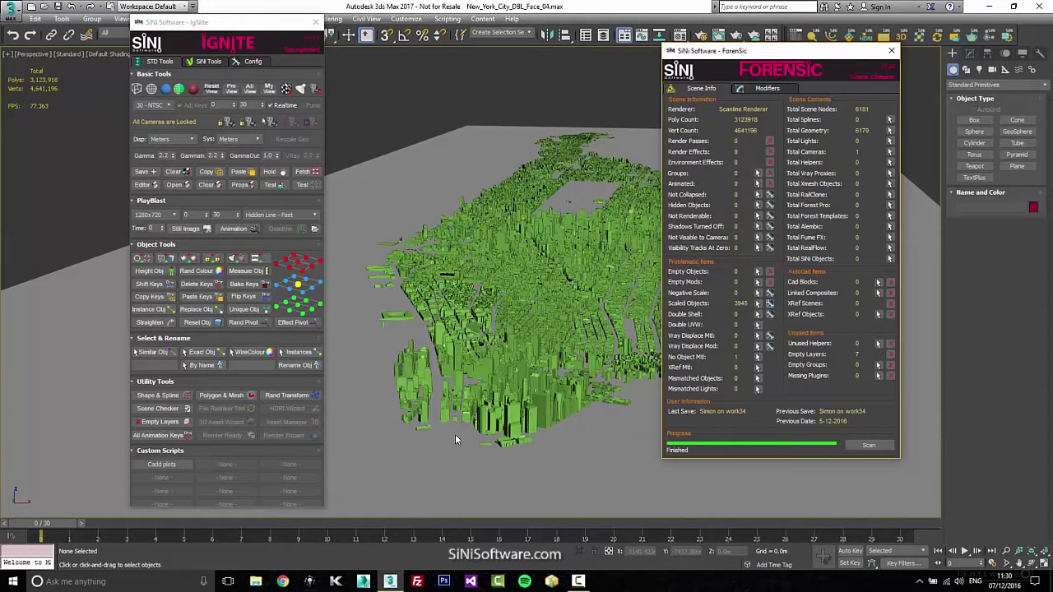
pyautogui.press('F4')
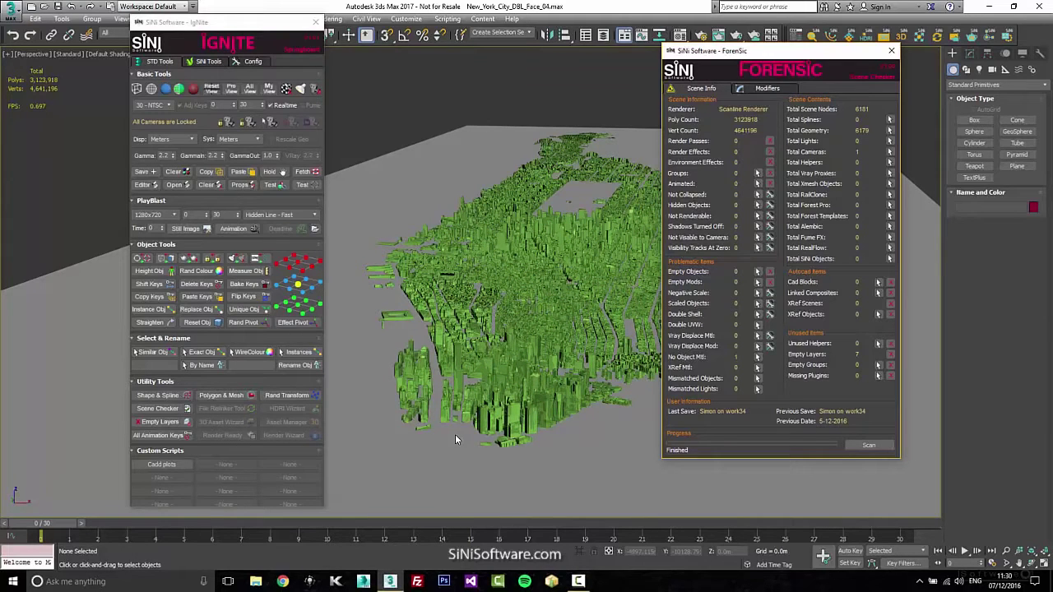
pyautogui.keyDown('alt'); pyautogui.moveTo(549, 436); pyautogui.dragTo(542, 435, button='middle'); pyautogui.keyUp('alt')
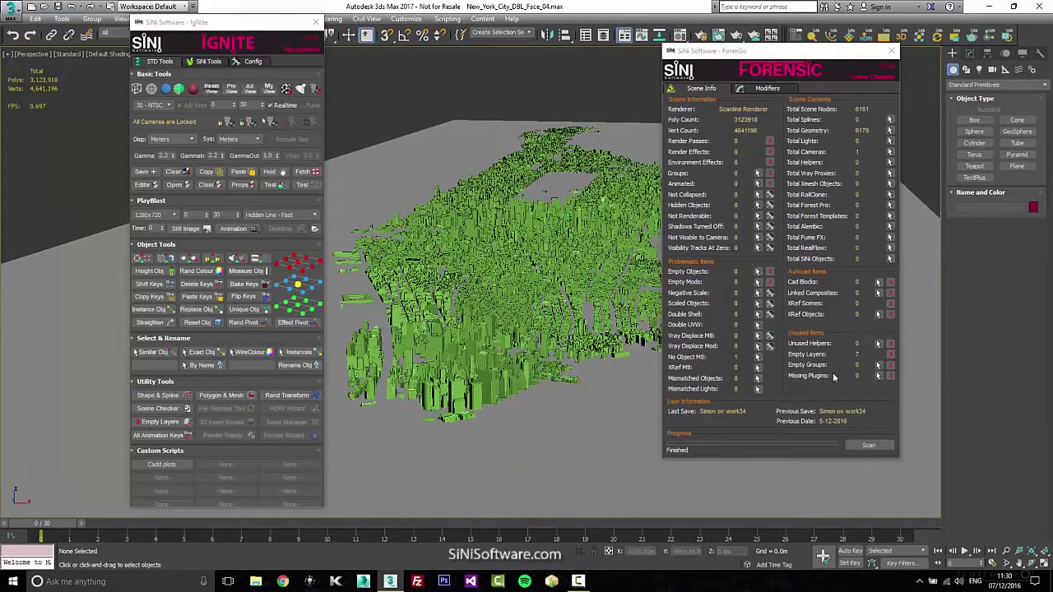
# - Delete the empty layers, rescan the scene and close the scene checker
pyautogui.click(890, 355)
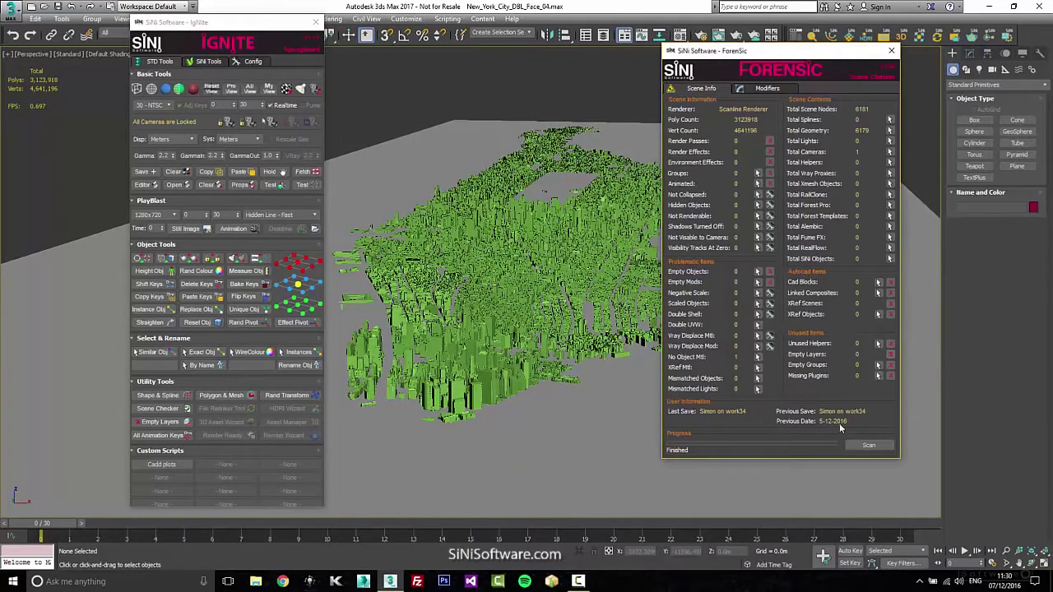
pyautogui.click(869, 446)
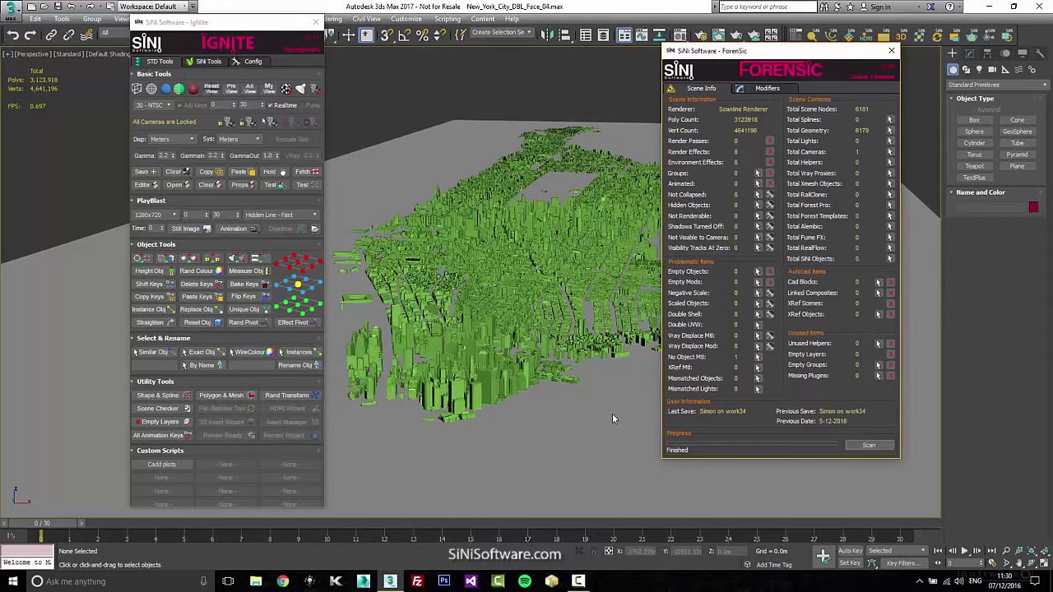
pyautogui.click(895, 51)
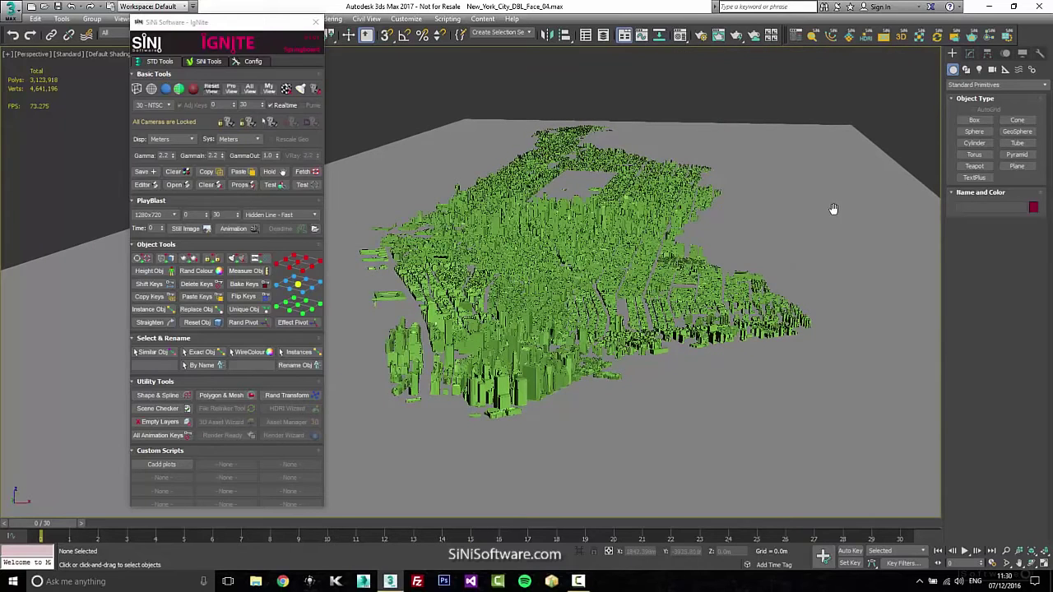
# - Select all the city's buildings and reset them with IgNite's Reset Obj tool
pyautogui.moveTo(288, 30); pyautogui.dragTo(217, 28)
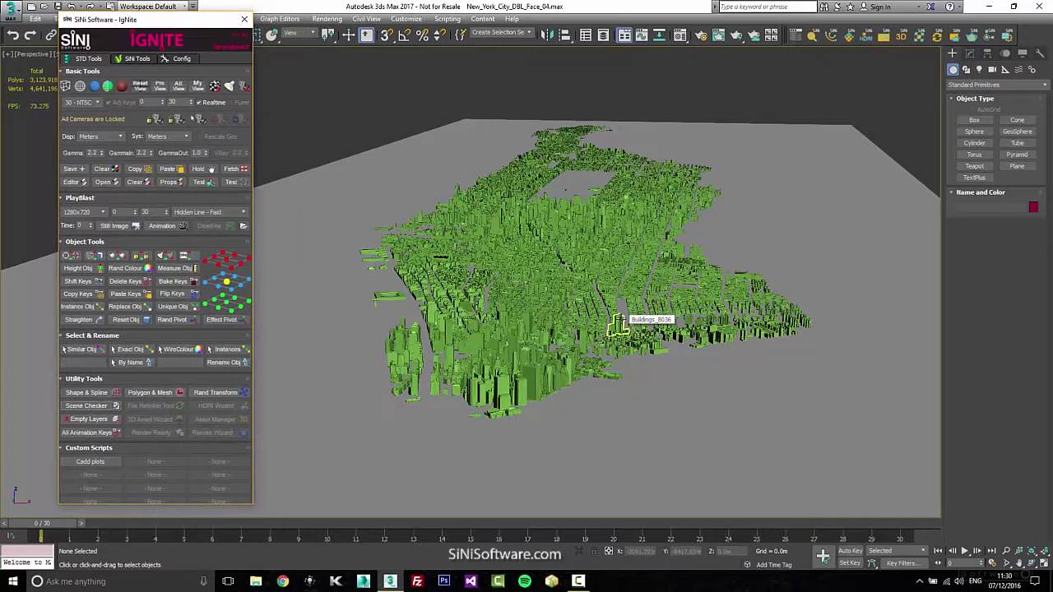
pyautogui.click(523, 386)
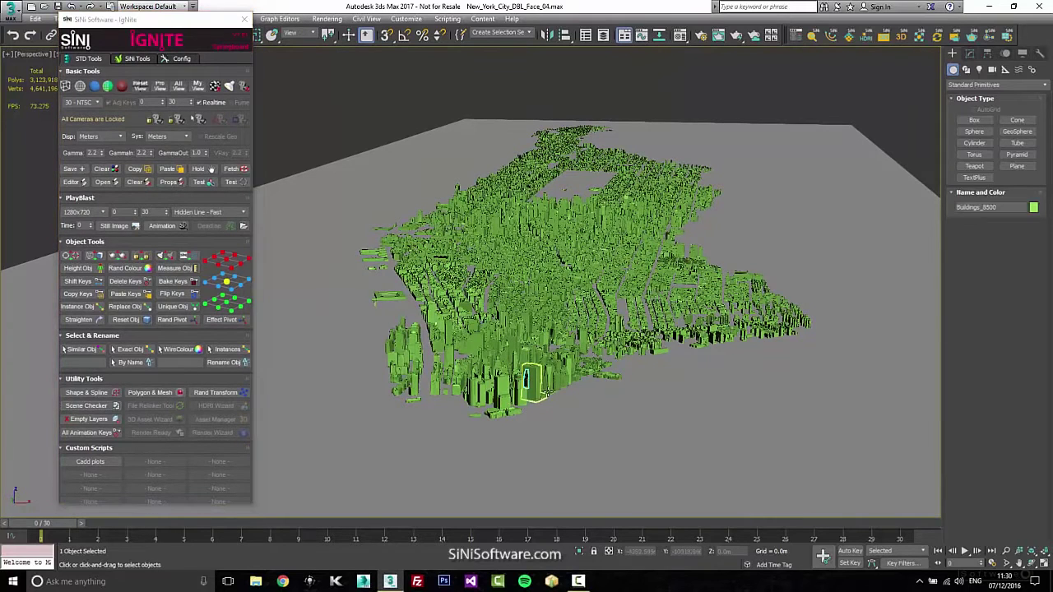
pyautogui.moveTo(580, 429); pyautogui.dragTo(425, 313)
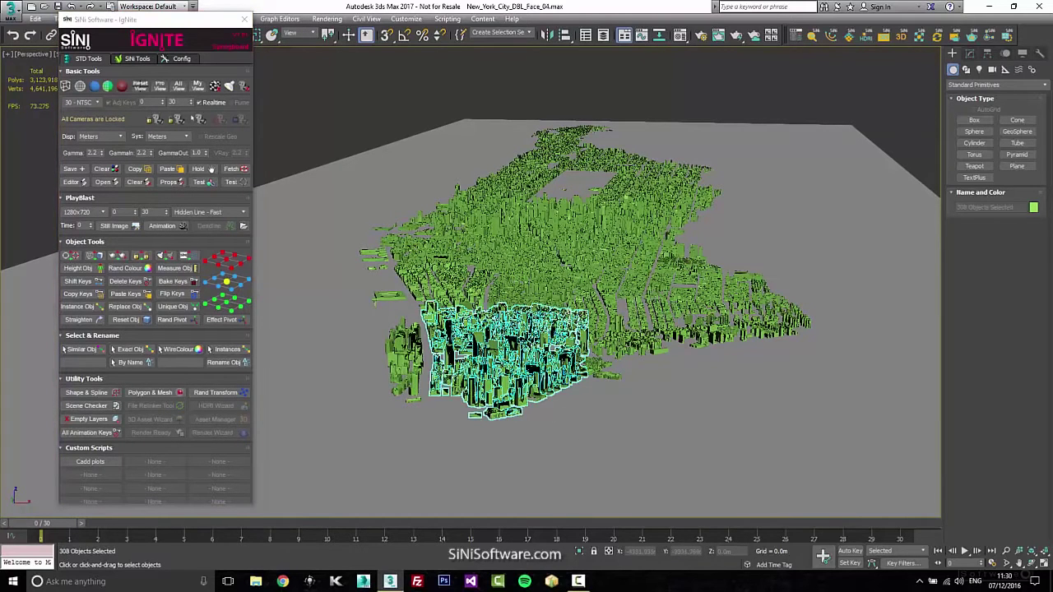
pyautogui.press('z')
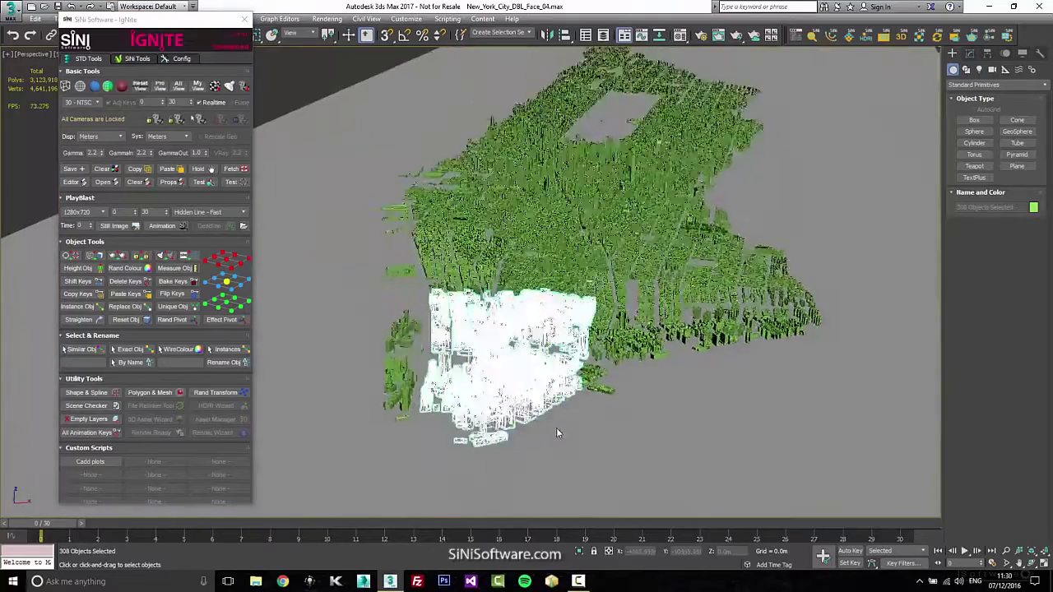
pyautogui.scroll(-4, 554, 419)
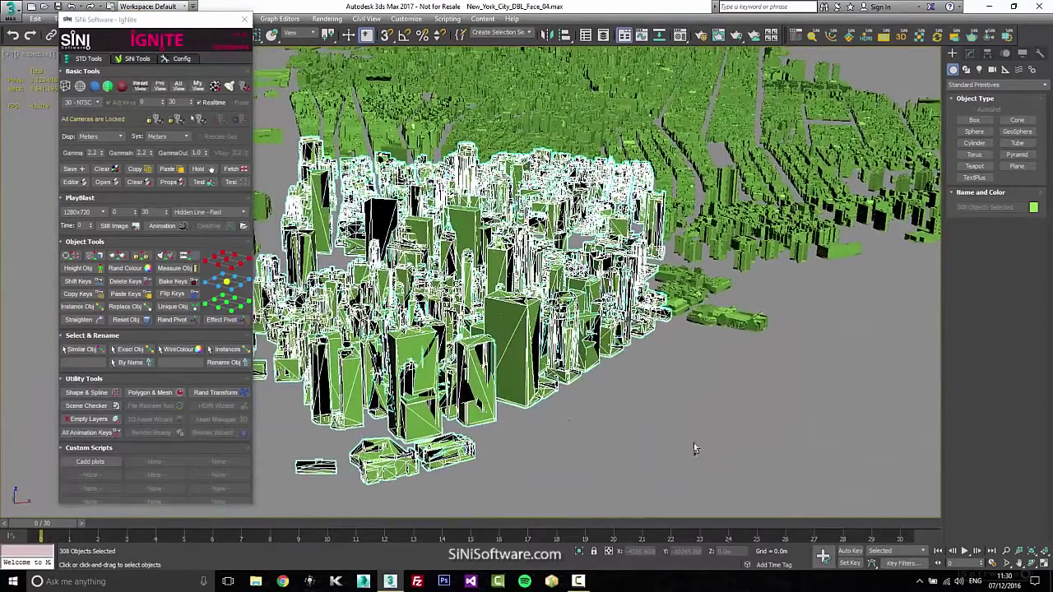
pyautogui.hotkey('ctrl', 'a')
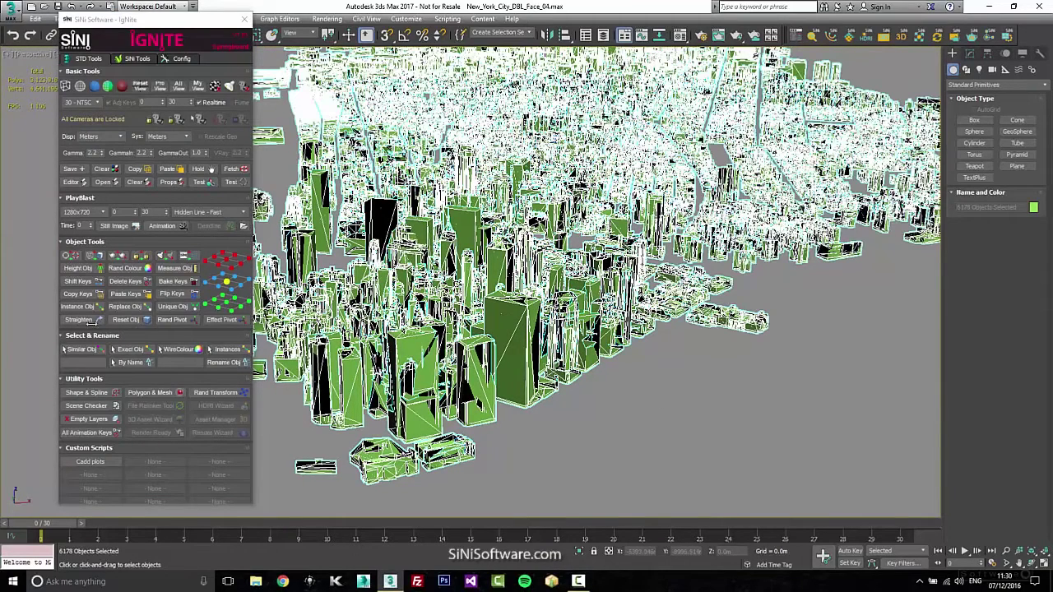
pyautogui.click(140, 323)
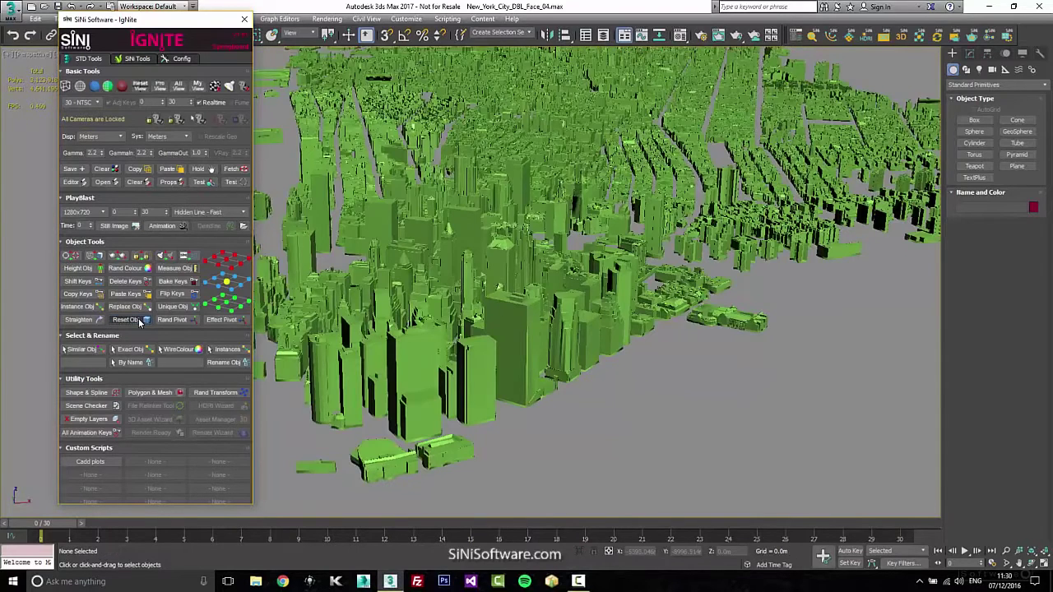
# - Examine the reset downtown buildings up close, both individually and as a group, and check them against the whole city
pyautogui.click(532, 347)
pyautogui.keyDown('alt'); pyautogui.moveTo(585, 384); pyautogui.dragTo(611, 386, button='middle'); pyautogui.keyUp('alt')
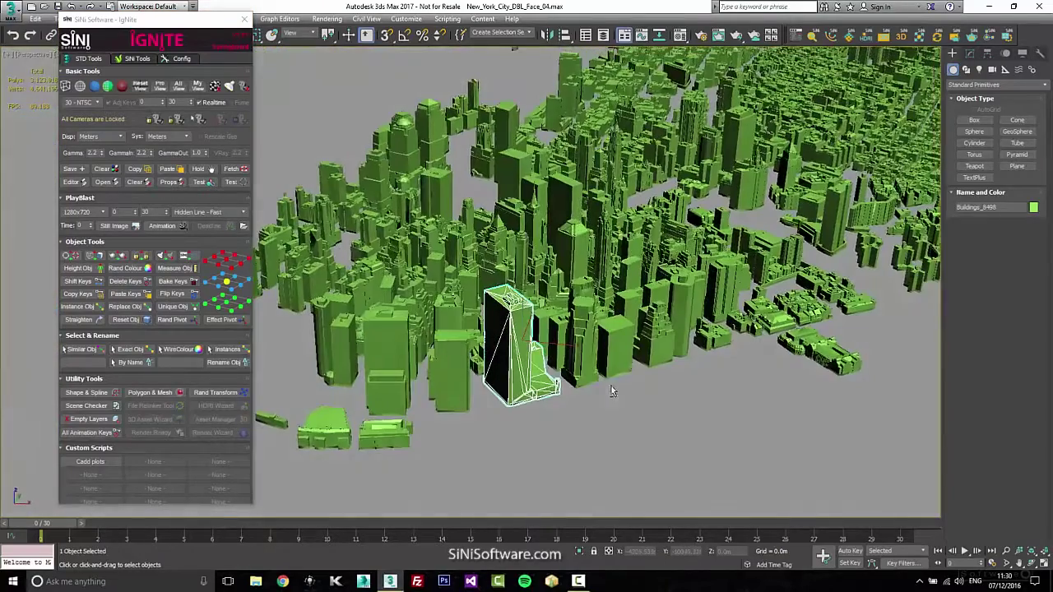
pyautogui.moveTo(704, 400); pyautogui.dragTo(409, 257)
pyautogui.keyDown('alt'); pyautogui.moveTo(409, 257); pyautogui.dragTo(672, 328, button='middle'); pyautogui.keyUp('alt')
pyautogui.scroll(4, 559, 329)
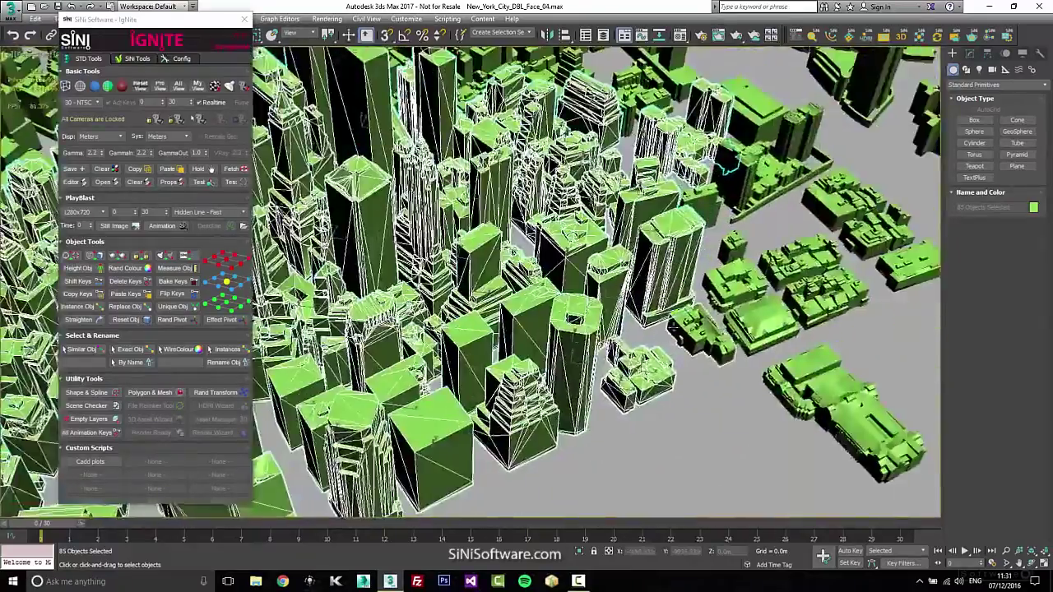
pyautogui.scroll(3, 708, 327)
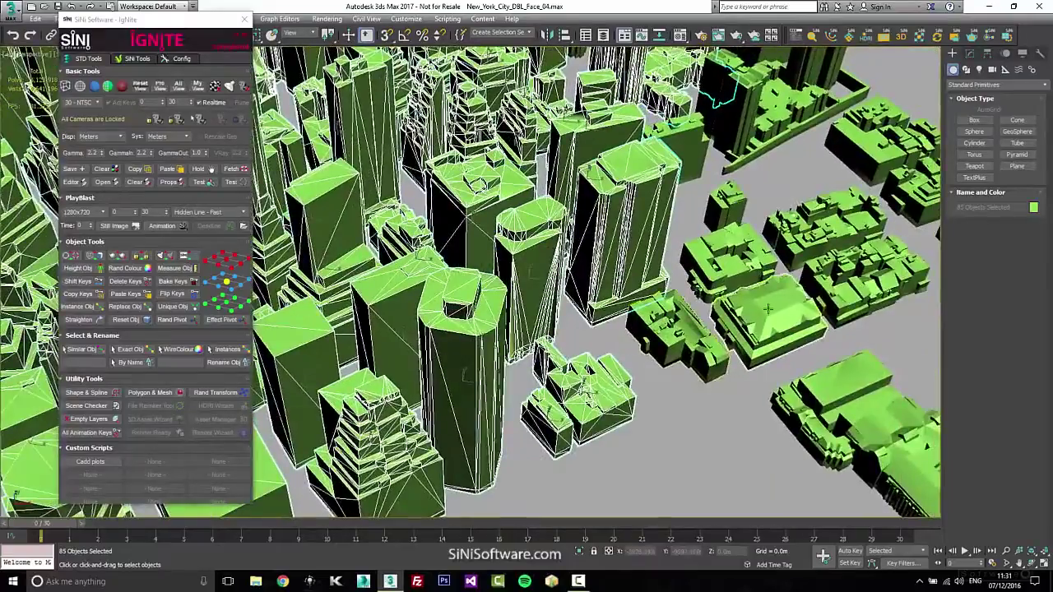
pyautogui.moveTo(796, 333); pyautogui.dragTo(847, 435, button='middle')
pyautogui.scroll(-4, 777, 456)
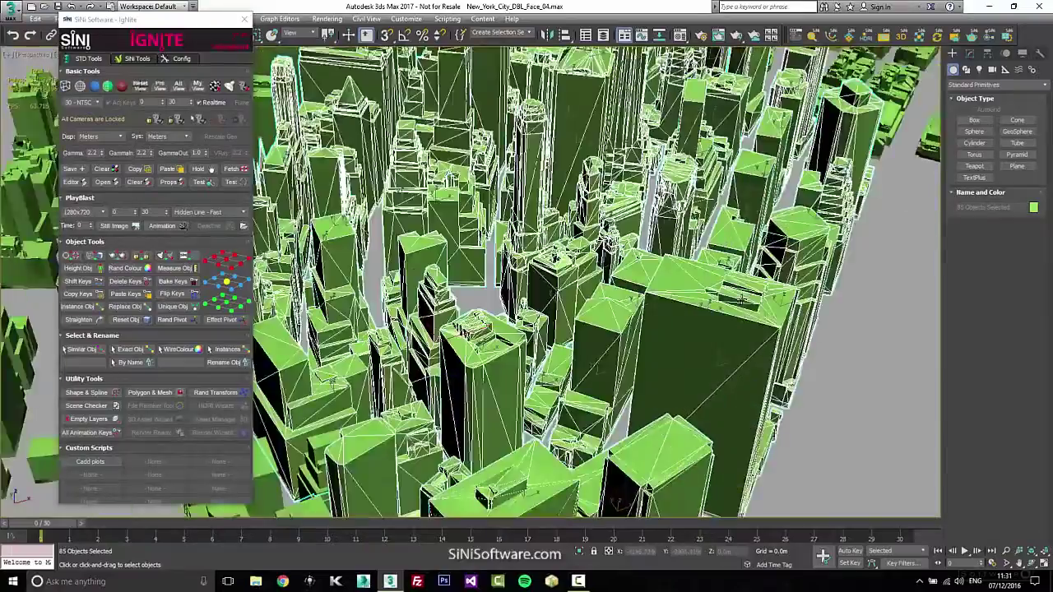
pyautogui.keyDown('alt'); pyautogui.moveTo(741, 301); pyautogui.dragTo(696, 177, button='middle'); pyautogui.keyUp('alt')
pyautogui.scroll(-6, 755, 209)
pyautogui.scroll(-3, 699, 172)
pyautogui.keyDown('alt'); pyautogui.moveTo(847, 313); pyautogui.dragTo(846, 284, button='middle'); pyautogui.keyUp('alt')
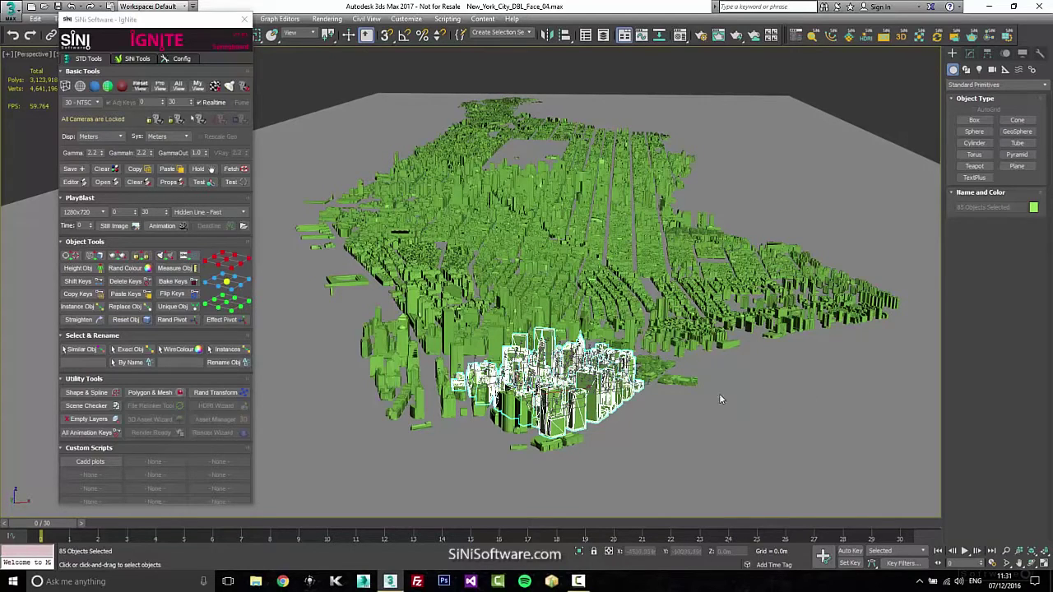
pyautogui.click(573, 414)
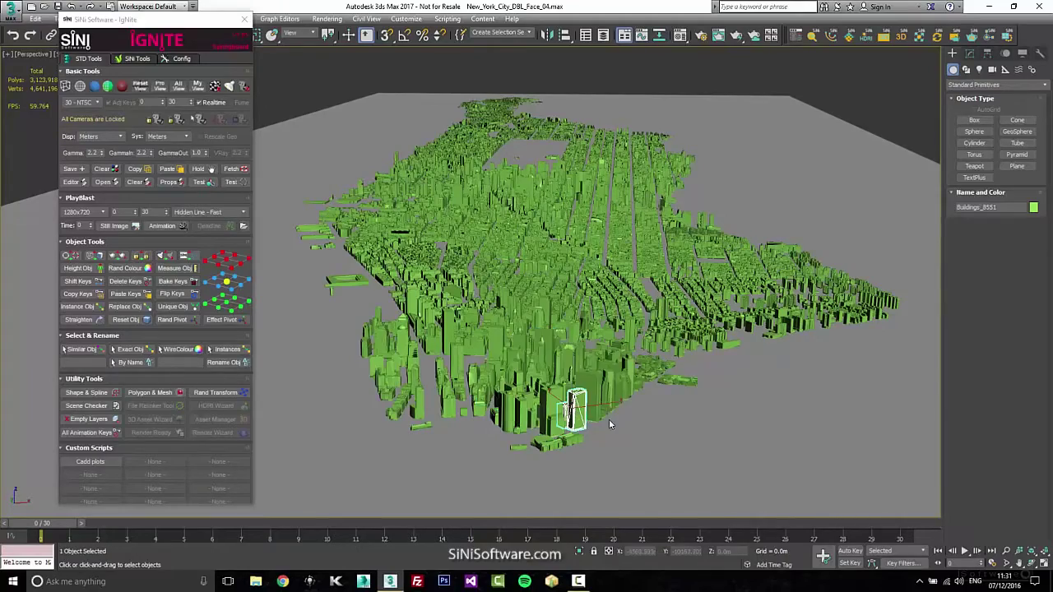
pyautogui.keyDown('alt'); pyautogui.moveTo(609, 419); pyautogui.dragTo(612, 418, button='middle'); pyautogui.keyUp('alt')
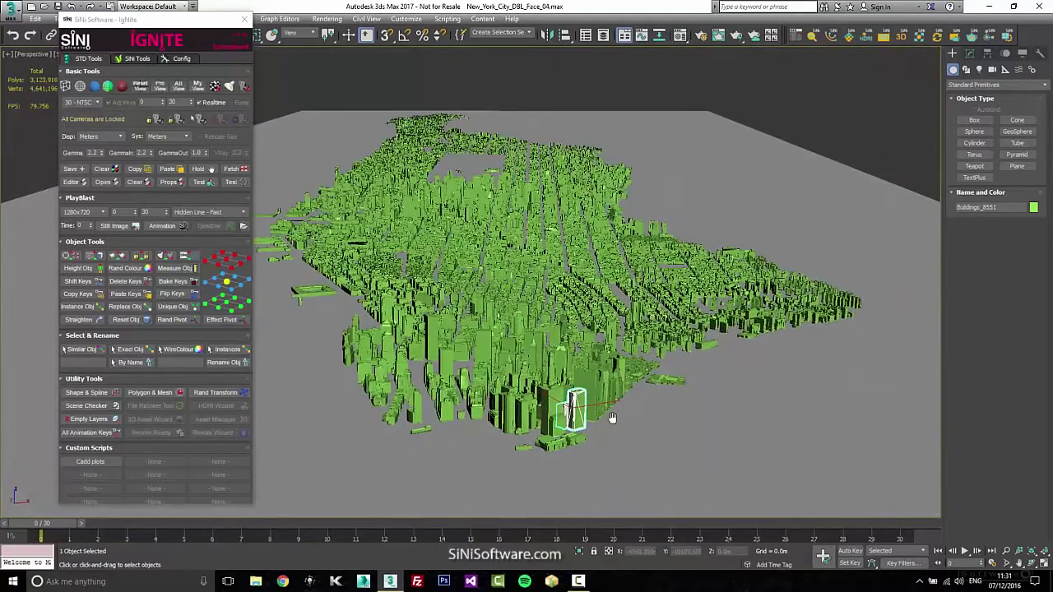
# - Select all the city's buildings and weld their vertices with SiNi's Sculpt tool at a threshold of 0.001
pyautogui.moveTo(132, 20); pyautogui.dragTo(177, 14)
pyautogui.moveTo(869, 93); pyautogui.dragTo(190, 484)
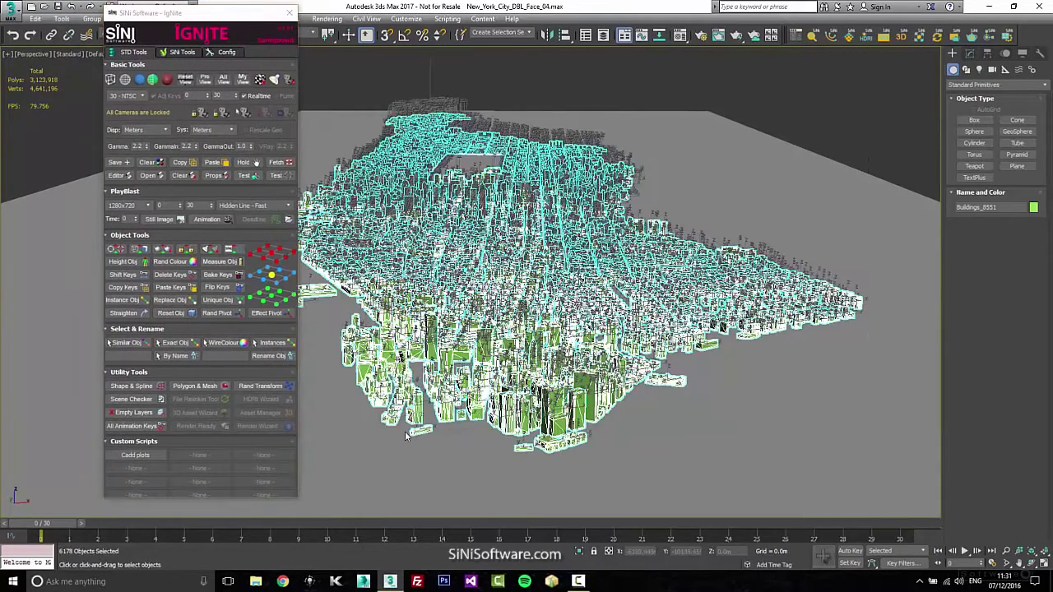
pyautogui.click(858, 37)
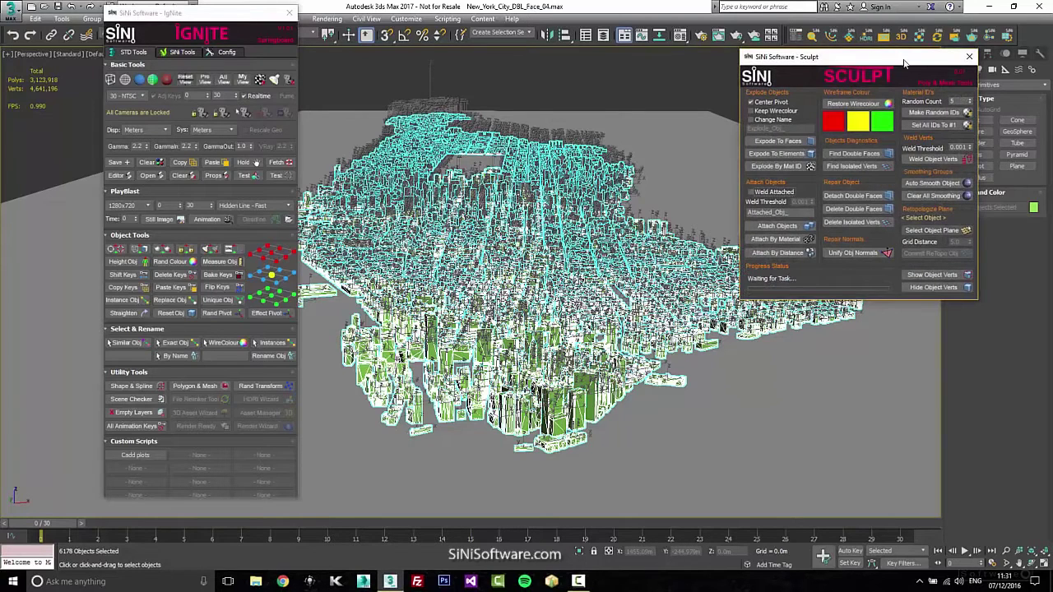
pyautogui.moveTo(903, 62)
pyautogui.mouseDown()
pyautogui.moveTo(454, 61)
pyautogui.moveTo(239, 95)
pyautogui.mouseUp()
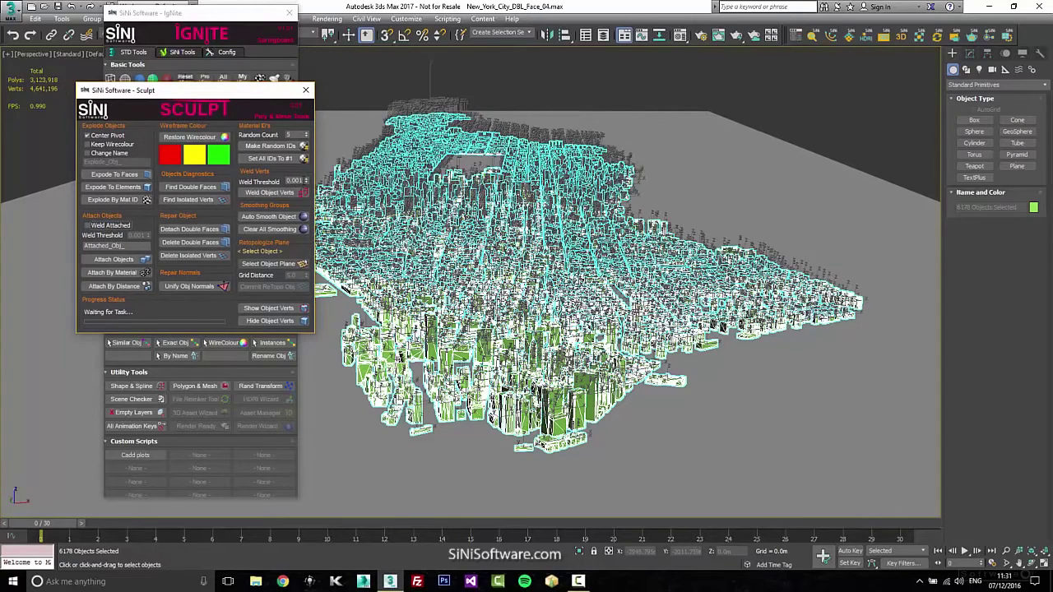
pyautogui.click(303, 194)
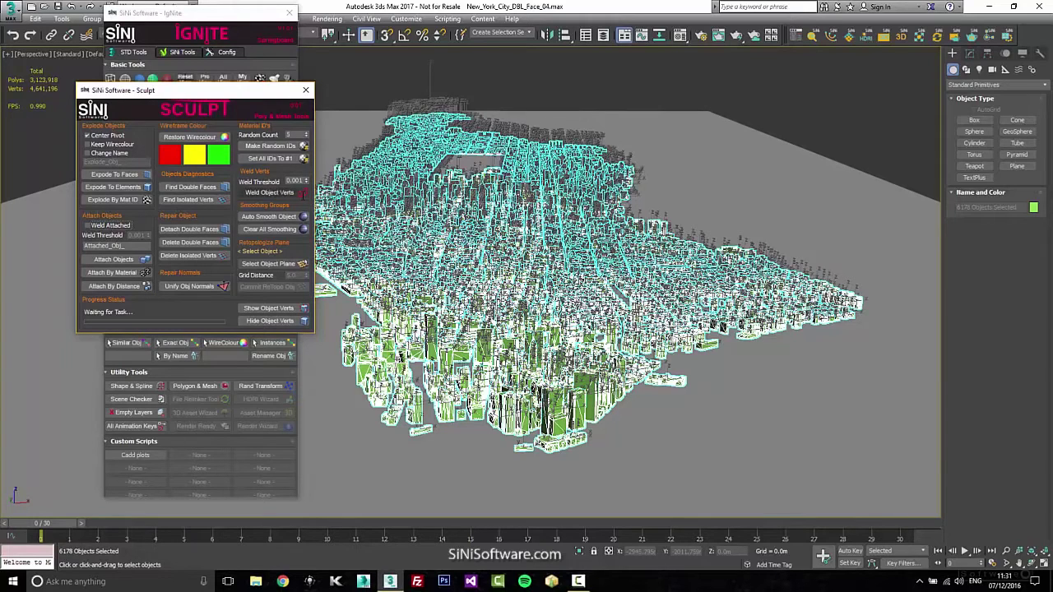
pyautogui.click(302, 194)
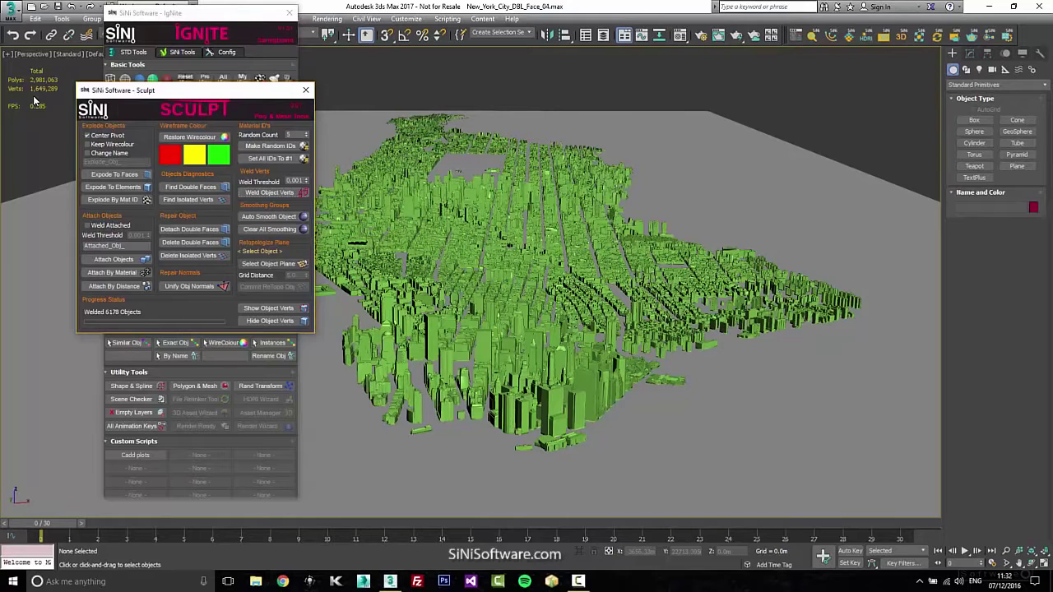
# - Examine the welded geometry on a downtown tower up close, and check the surrounding buildings and the whole city from several angles
pyautogui.click(593, 397)
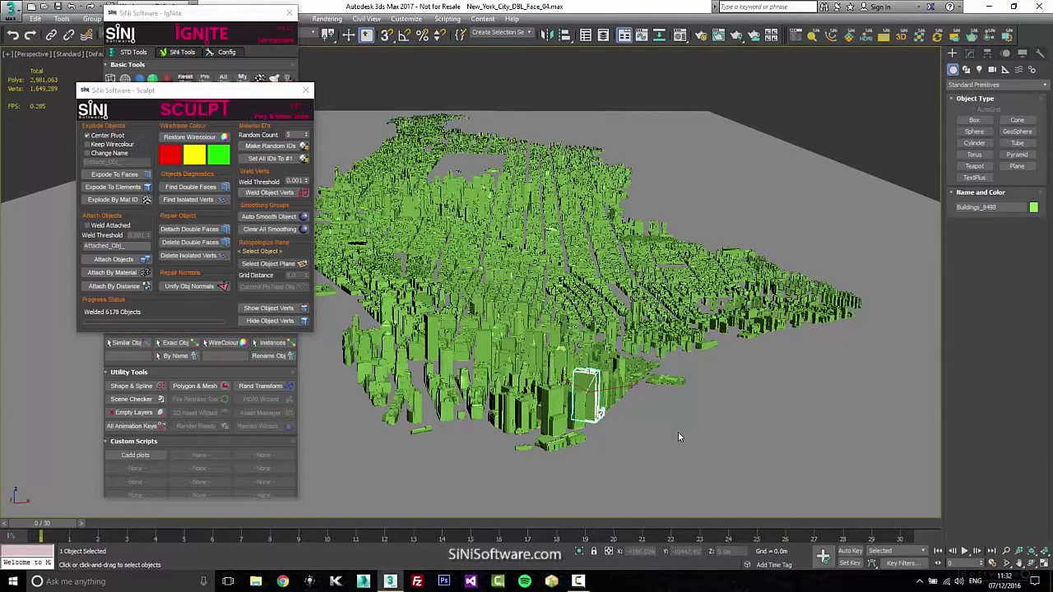
pyautogui.press('z')
pyautogui.scroll(3, 675, 396)
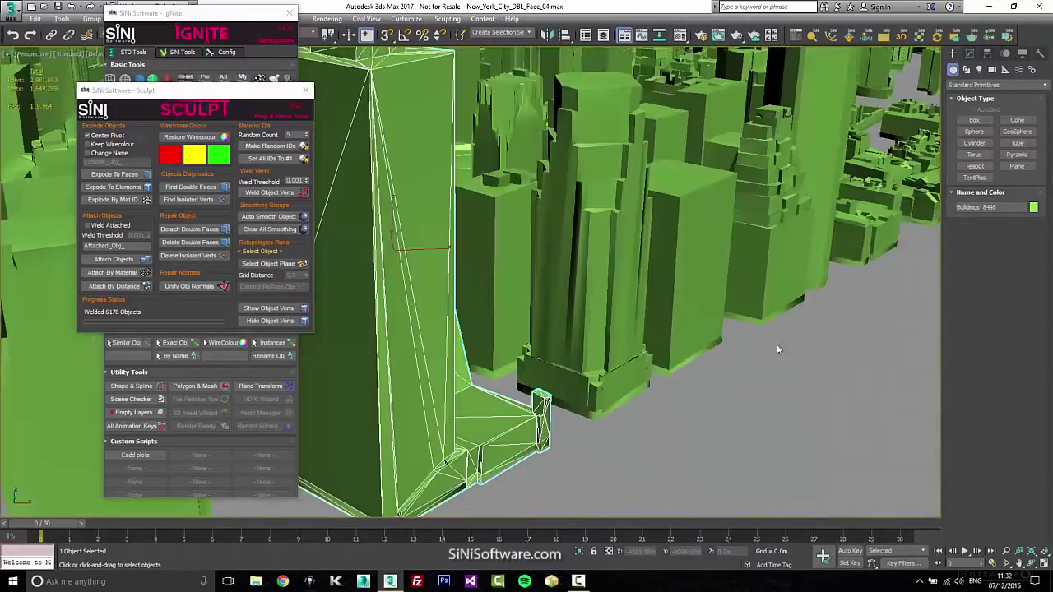
pyautogui.moveTo(776, 344); pyautogui.dragTo(671, 423, button='middle')
pyautogui.scroll(-3, 672, 423)
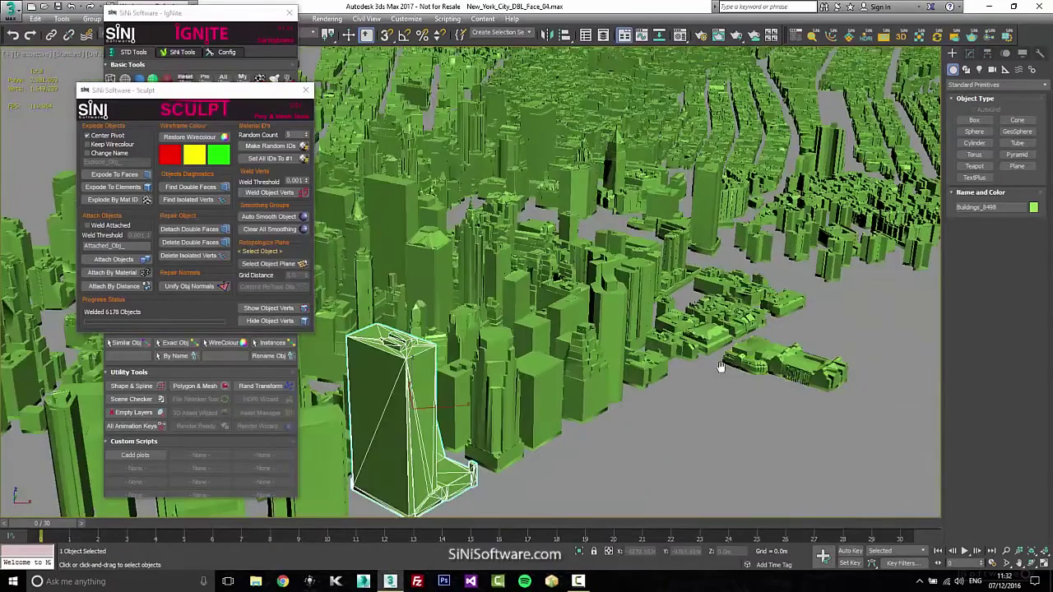
pyautogui.scroll(2, 699, 354)
pyautogui.scroll(-6, 691, 350)
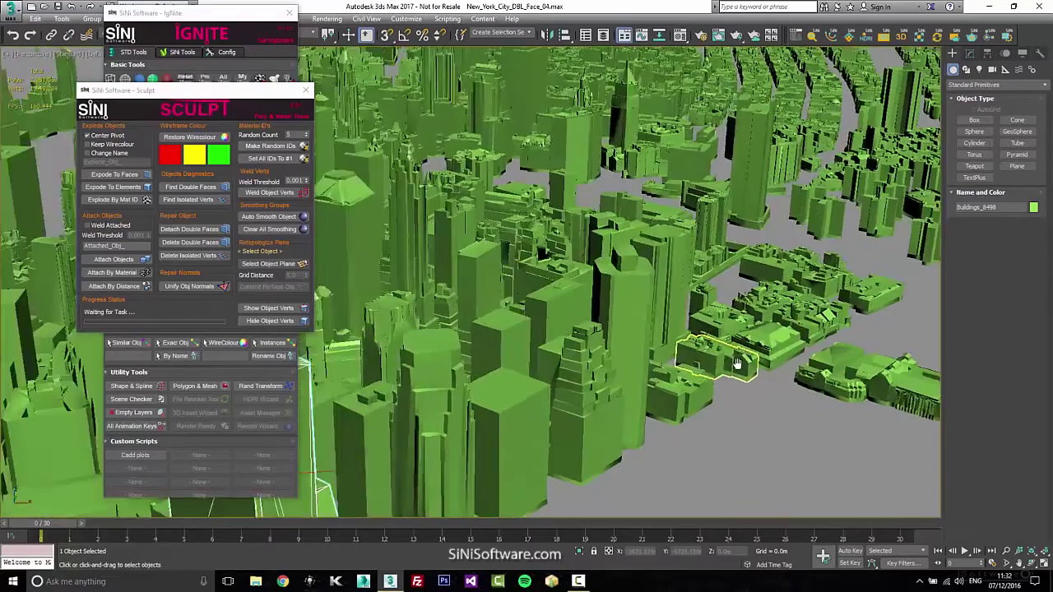
pyautogui.moveTo(670, 388); pyautogui.dragTo(798, 347, button='middle')
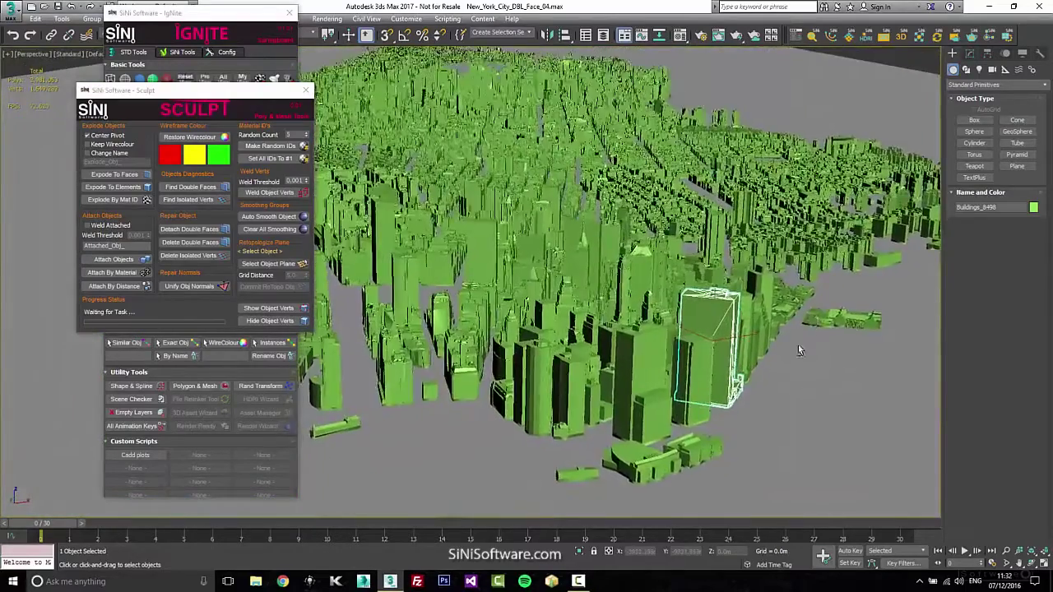
pyautogui.scroll(3, 769, 370)
pyautogui.scroll(-5, 730, 354)
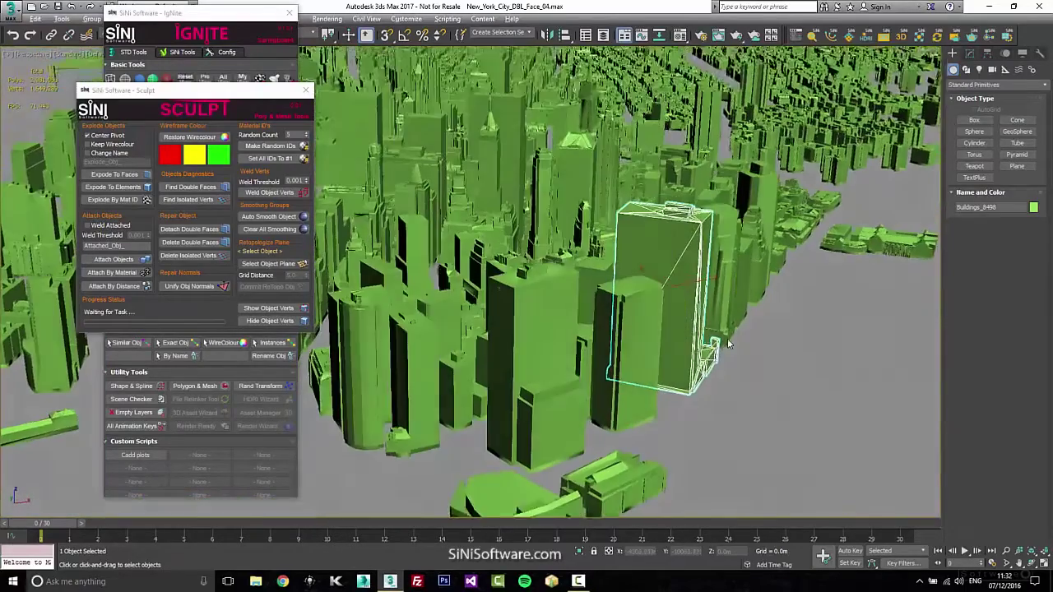
pyautogui.scroll(3, 760, 353)
pyautogui.scroll(-3, 742, 349)
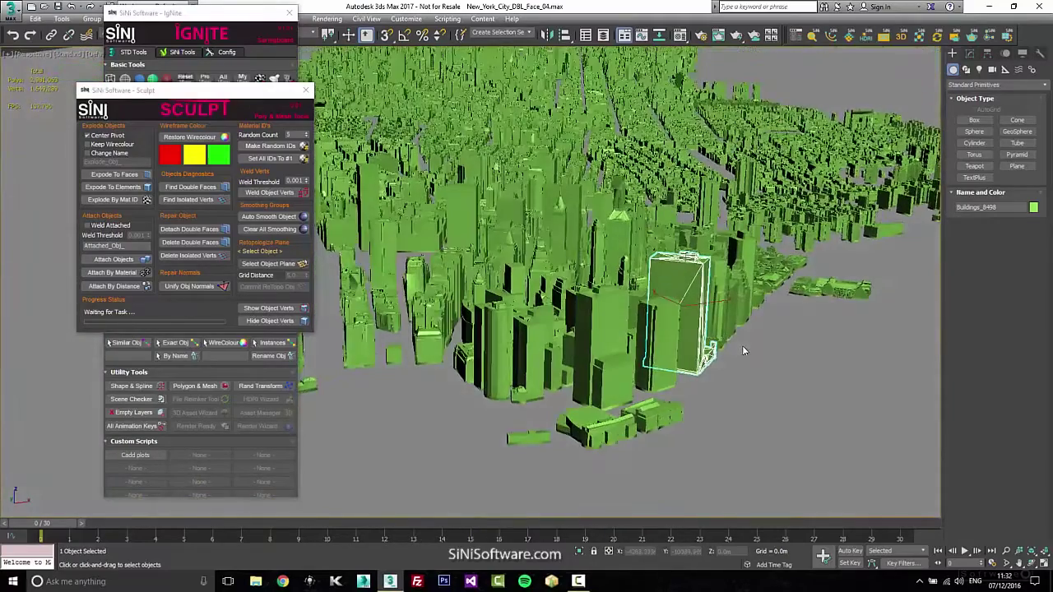
pyautogui.moveTo(743, 349); pyautogui.dragTo(731, 364, button='middle')
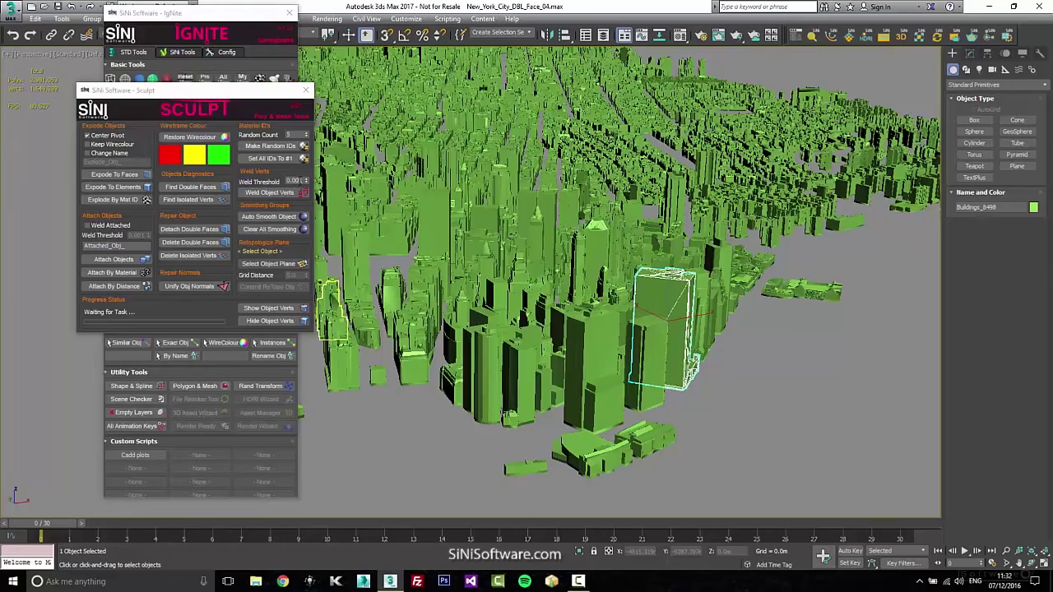
pyautogui.keyDown('alt'); pyautogui.moveTo(709, 306); pyautogui.dragTo(791, 245, button='middle'); pyautogui.keyUp('alt')
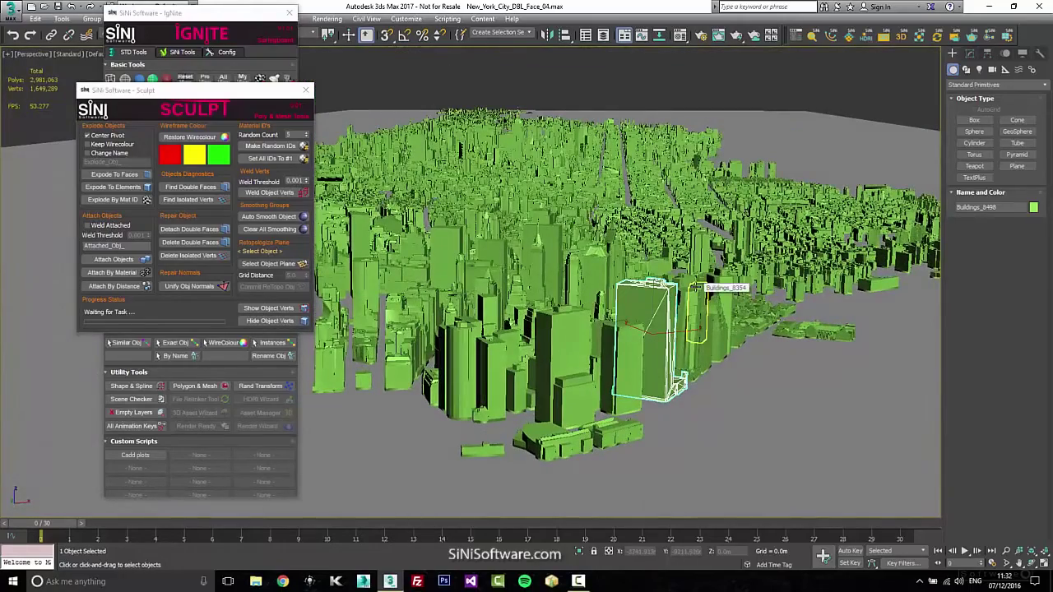
pyautogui.scroll(-4, 696, 287)
pyautogui.keyDown('alt'); pyautogui.moveTo(696, 287); pyautogui.dragTo(668, 375, button='middle'); pyautogui.keyUp('alt')
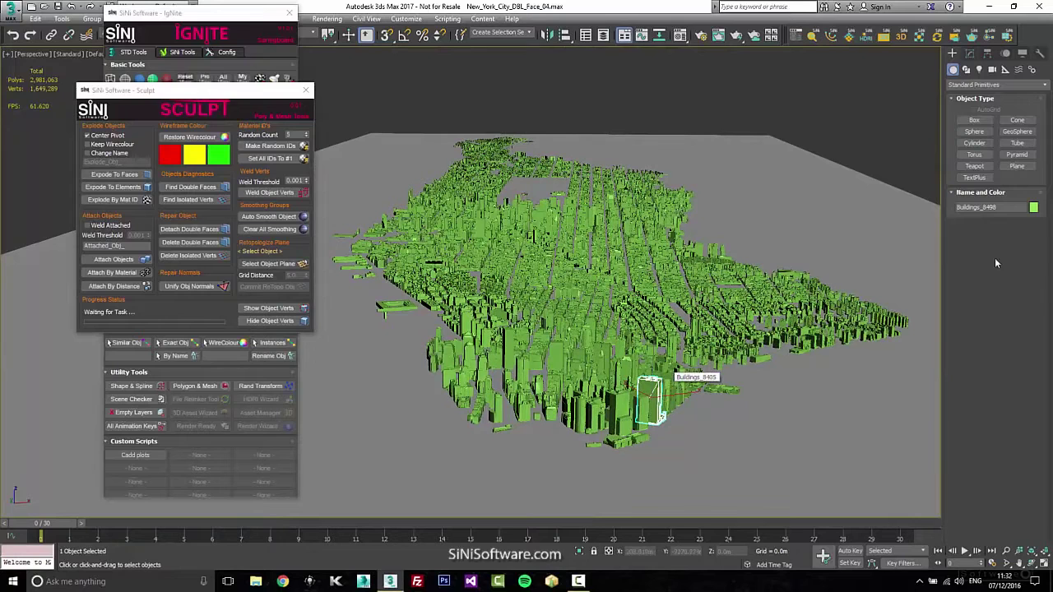
# - Check all the city's buildings for double faces and select one of the red-flagged downtown buildings
pyautogui.moveTo(921, 83); pyautogui.dragTo(308, 466)
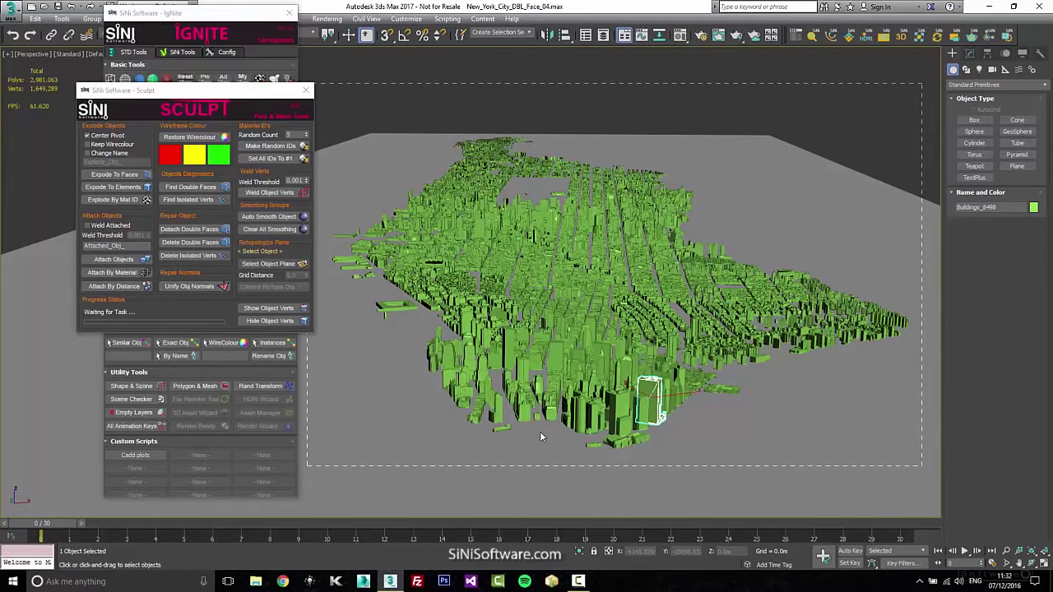
pyautogui.click(216, 189)
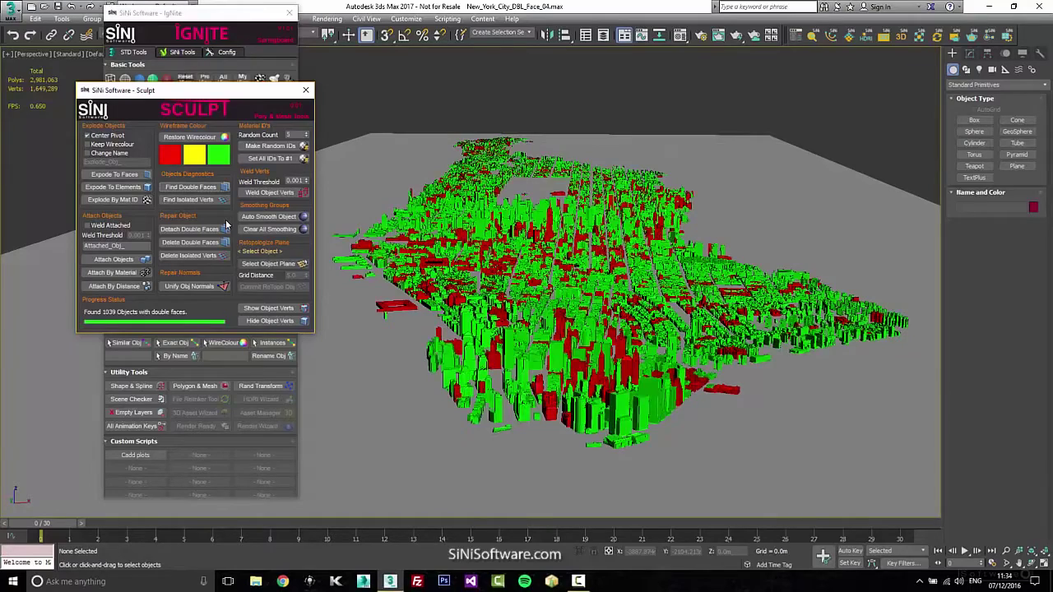
pyautogui.keyDown('alt'); pyautogui.moveTo(597, 443); pyautogui.dragTo(586, 434, button='middle'); pyautogui.keyUp('alt')
pyautogui.click(529, 415)
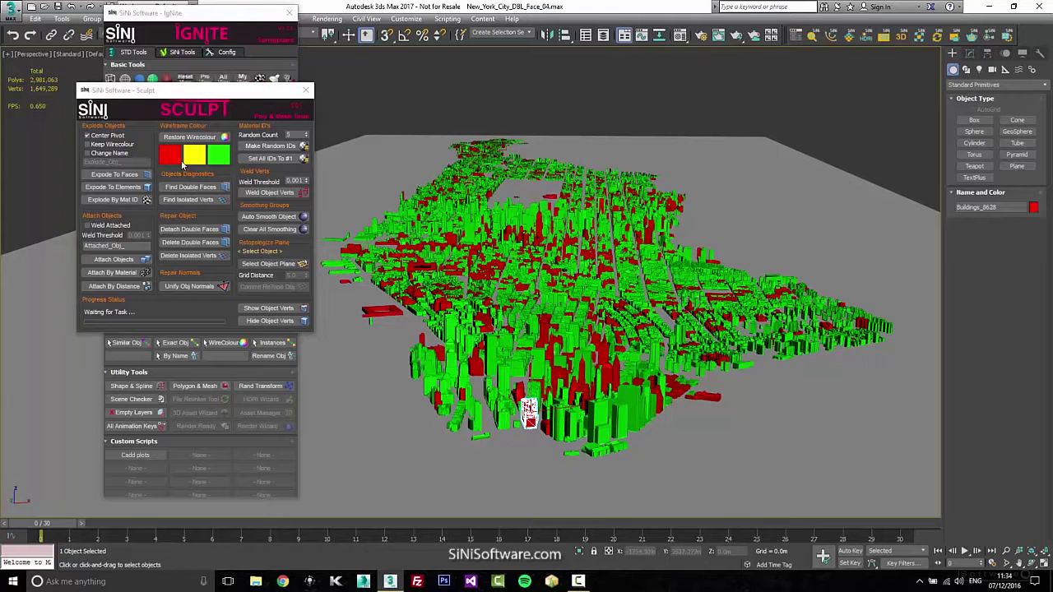
# - Detach the double faces from all red-flagged buildings and raise the detached faces above the city
pyautogui.click(173, 160)
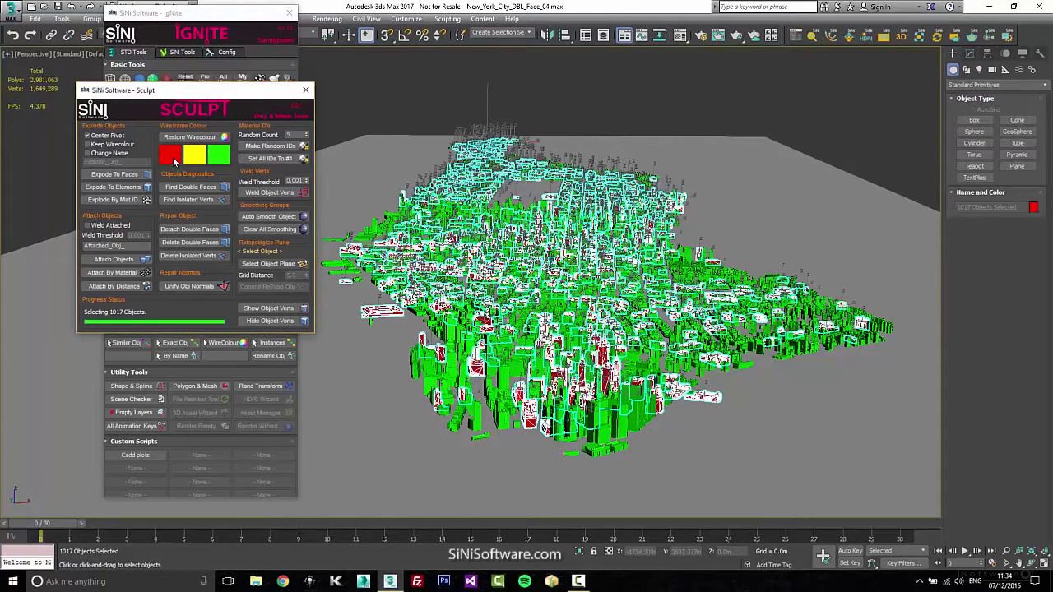
pyautogui.click(203, 229)
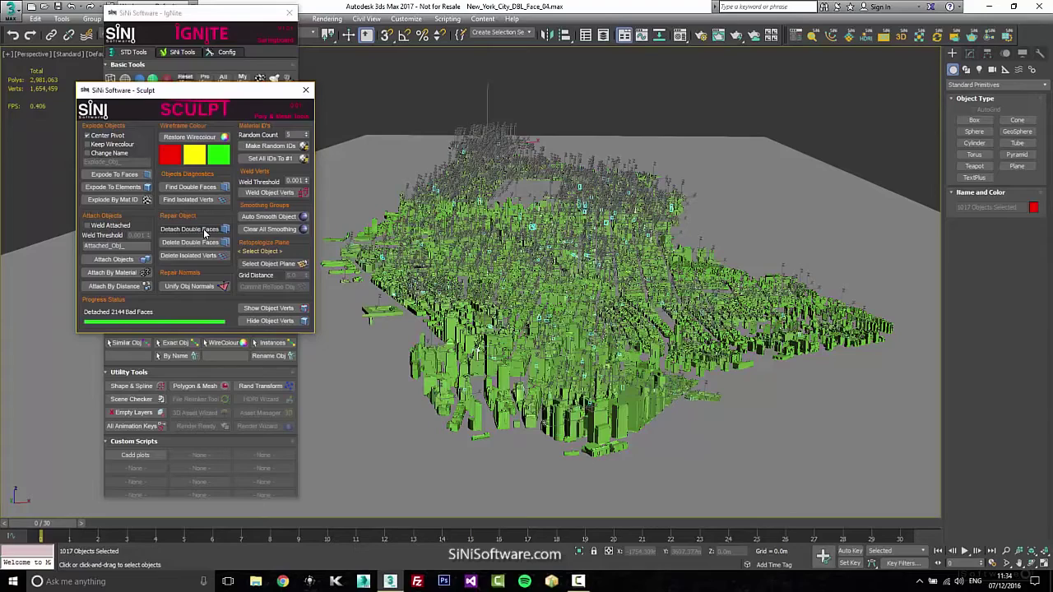
pyautogui.keyDown('alt'); pyautogui.moveTo(449, 239); pyautogui.dragTo(578, 351, button='middle'); pyautogui.keyUp('alt')
pyautogui.press('w')
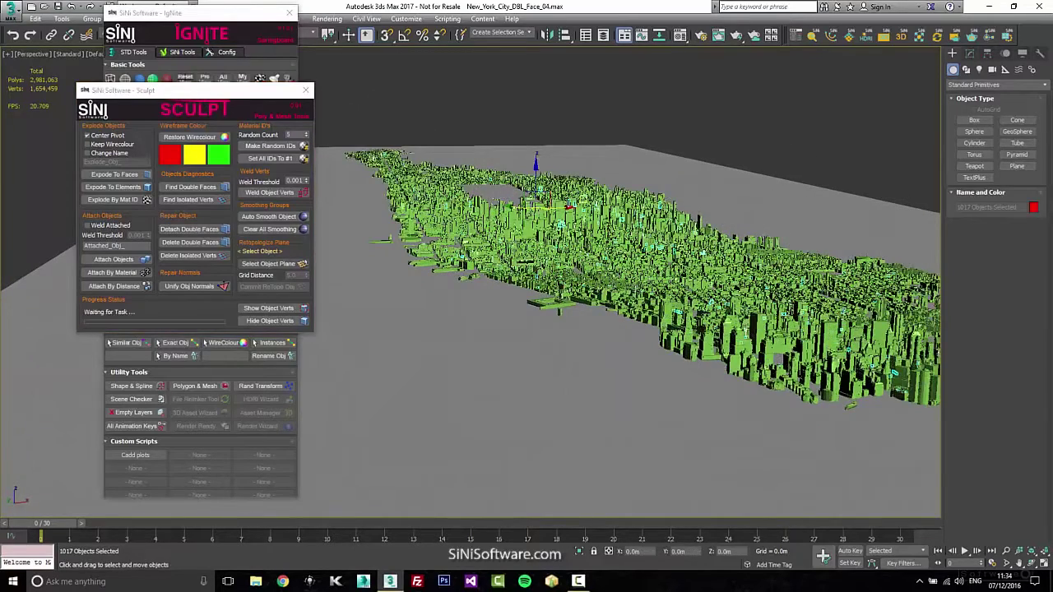
pyautogui.moveTo(535, 164); pyautogui.dragTo(542, 109)
# - Inspect the detached double faces floating above the city and delete them
pyautogui.keyDown('alt'); pyautogui.moveTo(662, 200); pyautogui.dragTo(704, 189, button='middle'); pyautogui.keyUp('alt')
pyautogui.scroll(4, 669, 178)
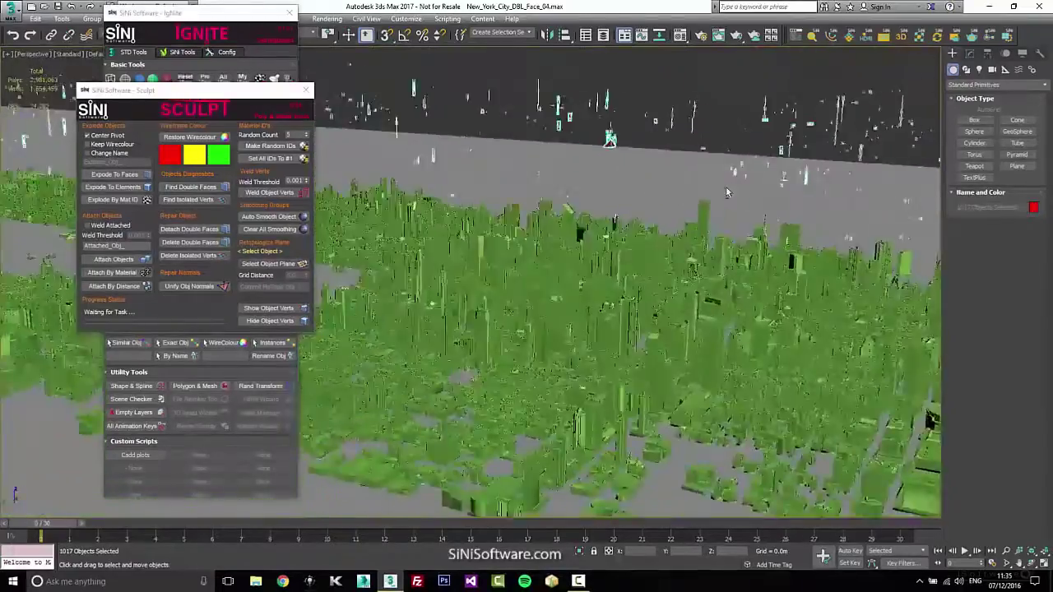
pyautogui.keyDown('alt'); pyautogui.moveTo(725, 188); pyautogui.dragTo(575, 215, button='middle'); pyautogui.keyUp('alt')
pyautogui.scroll(-4, 526, 238)
pyautogui.moveTo(477, 268); pyautogui.dragTo(478, 203, button='middle')
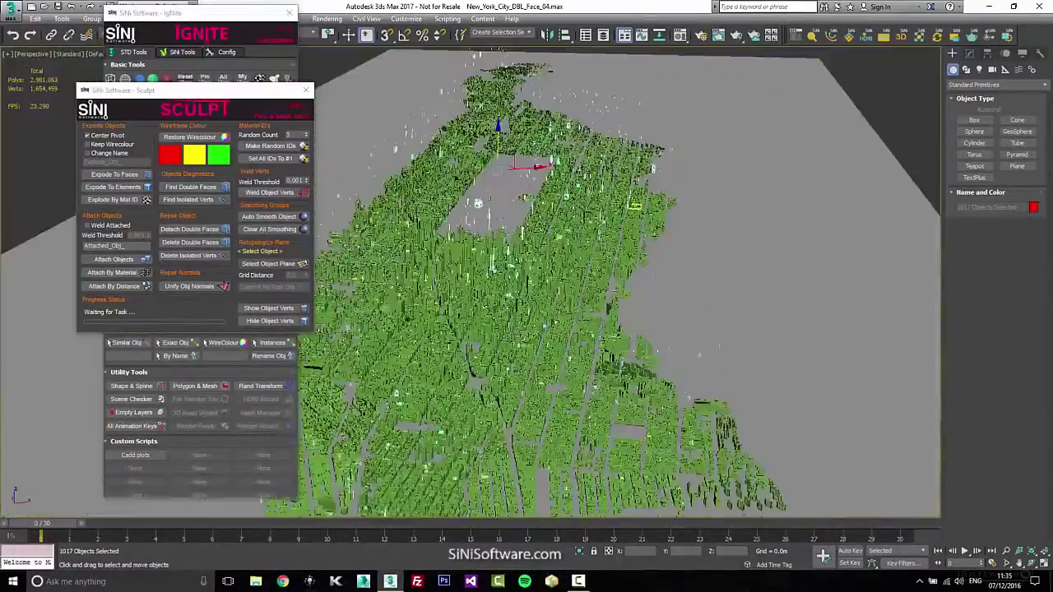
pyautogui.keyDown('alt'); pyautogui.moveTo(649, 239); pyautogui.dragTo(639, 198, button='middle'); pyautogui.keyUp('alt')
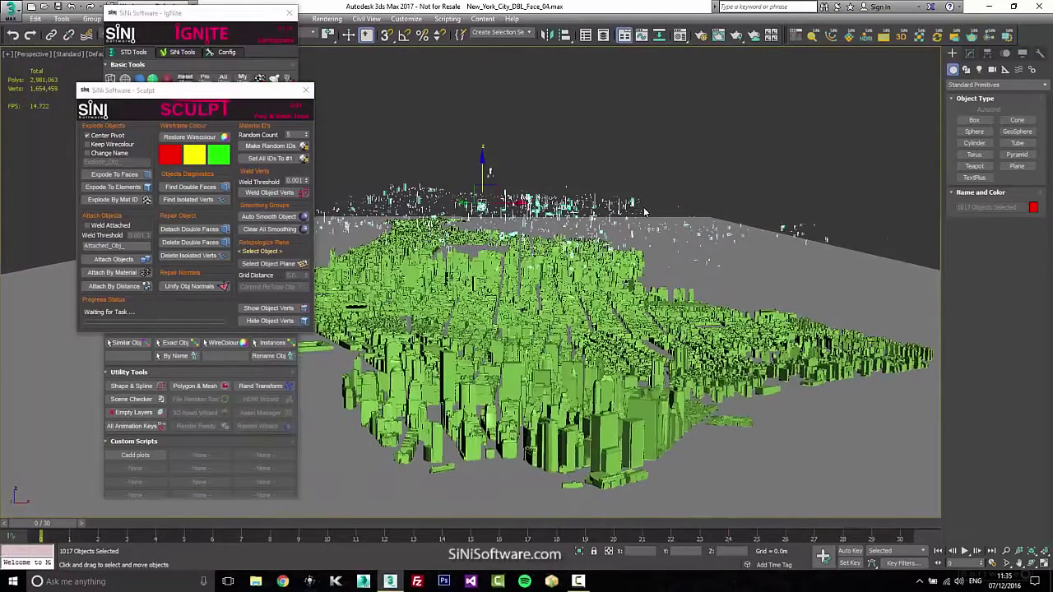
pyautogui.press('Delete')
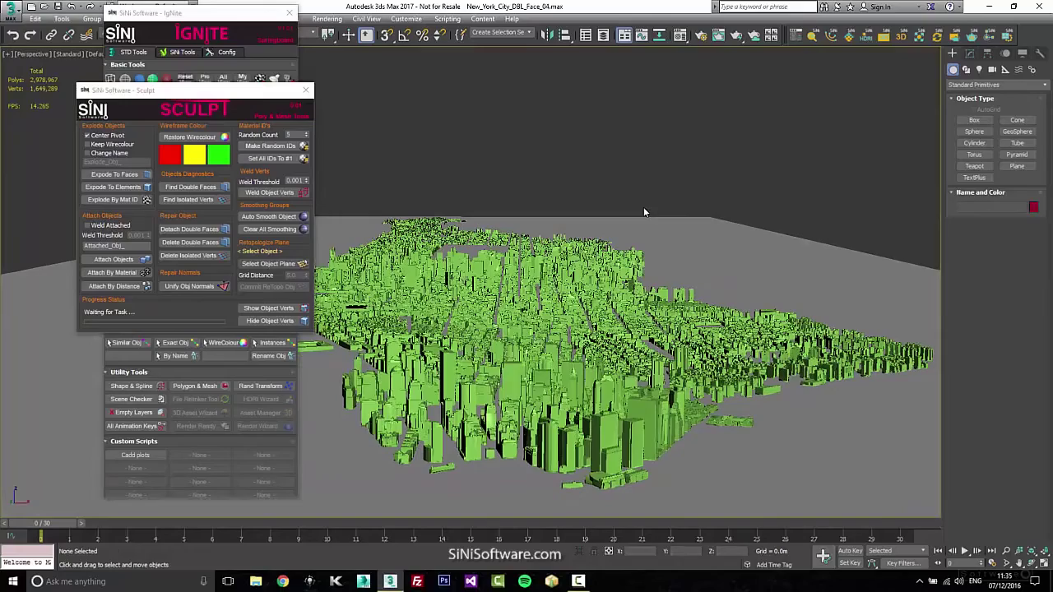
# - Select the strip of waterfront buildings along the western edge of downtown, working from a top-down view
pyautogui.keyDown('alt'); pyautogui.moveTo(628, 254); pyautogui.dragTo(724, 181, button='middle'); pyautogui.keyUp('alt')
pyautogui.scroll(3, 614, 287)
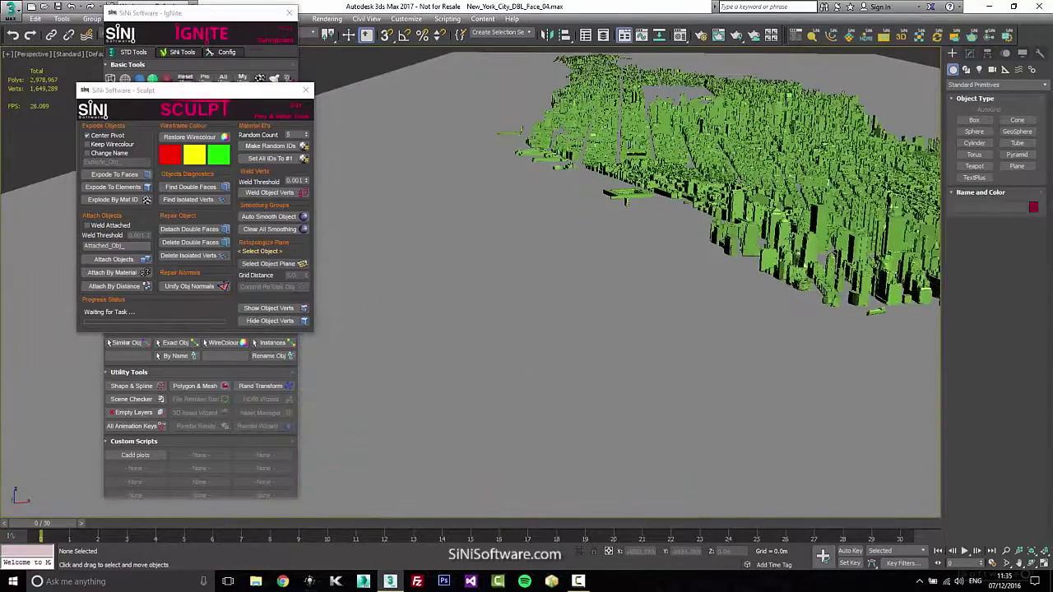
pyautogui.click(800, 245)
pyautogui.keyDown('alt'); pyautogui.moveTo(810, 245); pyautogui.dragTo(549, 234, button='middle'); pyautogui.keyUp('alt')
pyautogui.scroll(3, 656, 293)
pyautogui.moveTo(657, 293); pyautogui.dragTo(641, 226, button='middle')
pyautogui.scroll(-3, 649, 205)
pyautogui.keyDown('alt'); pyautogui.moveTo(460, 329); pyautogui.dragTo(487, 310, button='middle'); pyautogui.keyUp('alt')
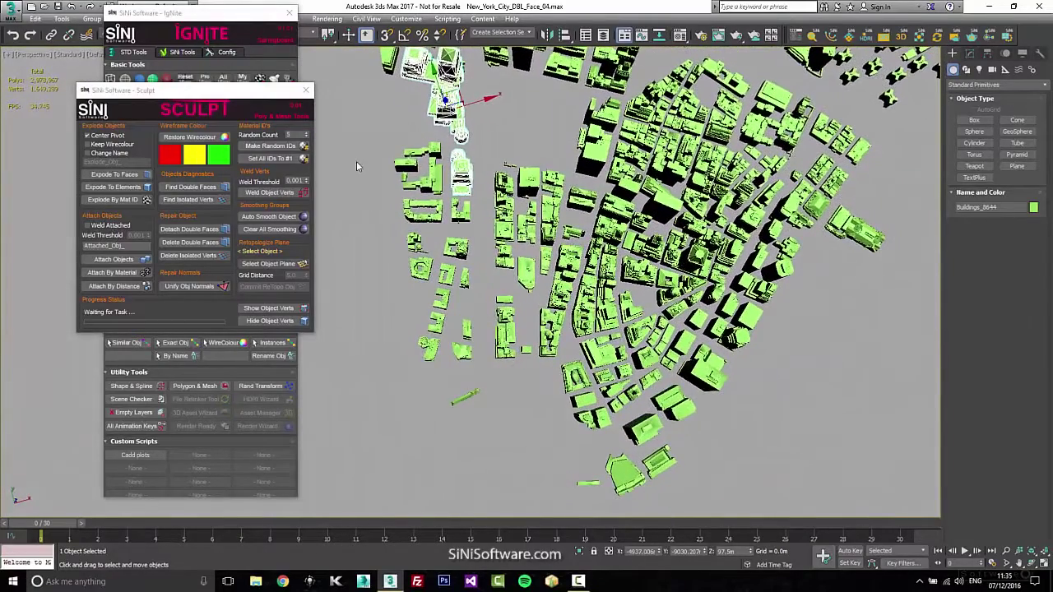
pyautogui.keyDown('alt'); pyautogui.moveTo(364, 153); pyautogui.dragTo(477, 287, button='middle'); pyautogui.keyUp('alt')
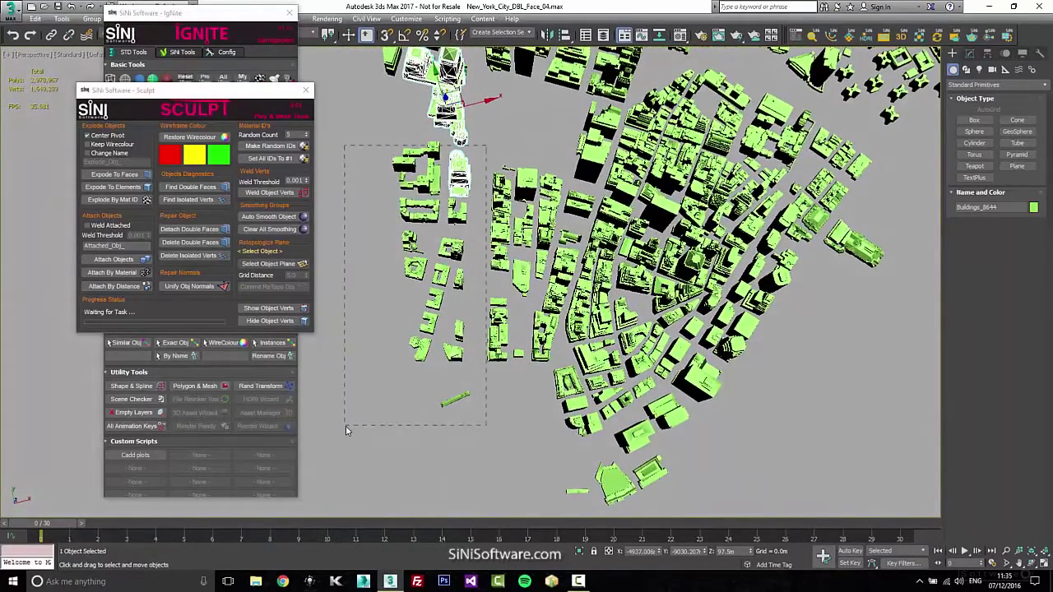
pyautogui.moveTo(346, 427); pyautogui.dragTo(346, 426)
pyautogui.keyDown('alt'); pyautogui.moveTo(389, 416); pyautogui.dragTo(392, 406, button='middle'); pyautogui.keyUp('alt')
pyautogui.moveTo(396, 231); pyautogui.dragTo(498, 289, button='middle')
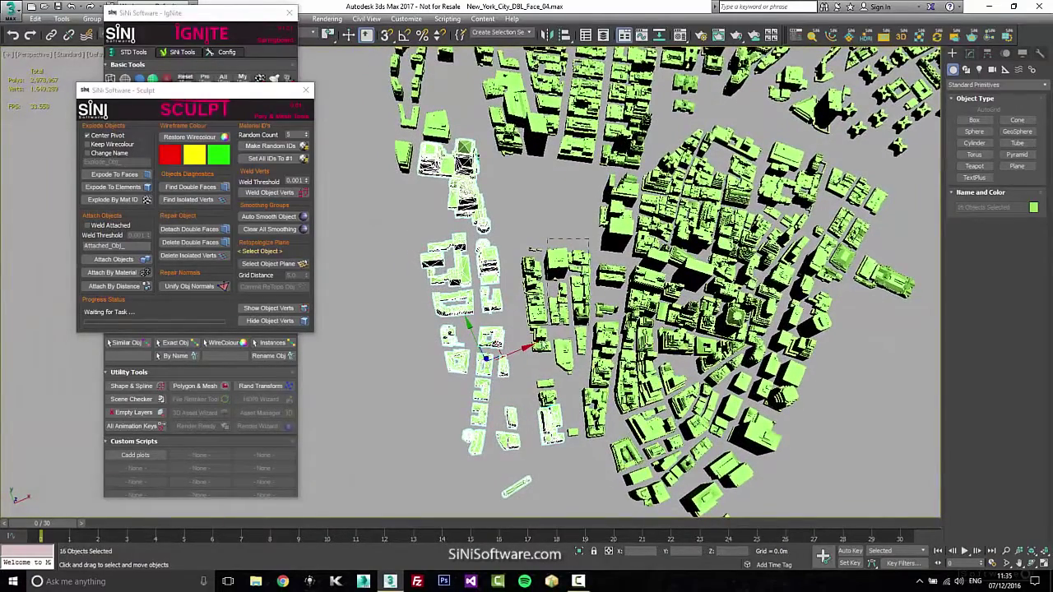
# - Add the neighbouring blocks and remaining edge buildings to the waterfront selection and attach them all into one object
pyautogui.keyDown('ctrl'); pyautogui.moveTo(527, 367); pyautogui.dragTo(527, 370); pyautogui.keyUp('ctrl')
pyautogui.keyDown('ctrl'); pyautogui.moveTo(529, 407); pyautogui.dragTo(557, 380); pyautogui.keyUp('ctrl')
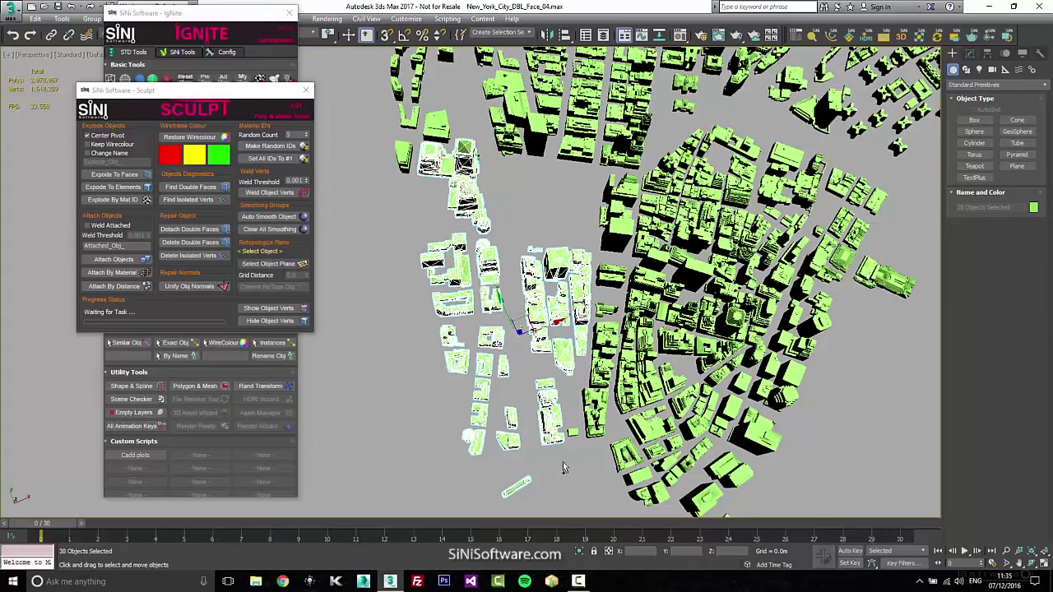
pyautogui.keyDown('ctrl'); pyautogui.click(573, 431); pyautogui.keyUp('ctrl')
pyautogui.moveTo(508, 274); pyautogui.dragTo(525, 300, button='middle')
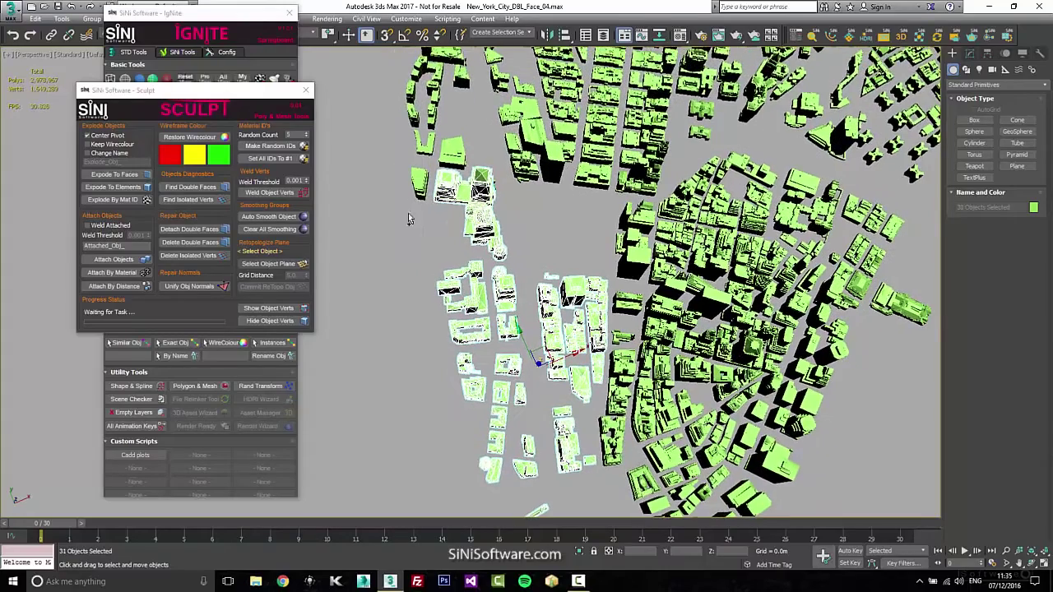
pyautogui.keyDown('ctrl'); pyautogui.click(422, 183); pyautogui.keyUp('ctrl')
pyautogui.keyDown('alt'); pyautogui.moveTo(428, 186); pyautogui.dragTo(526, 197, button='middle'); pyautogui.keyUp('alt')
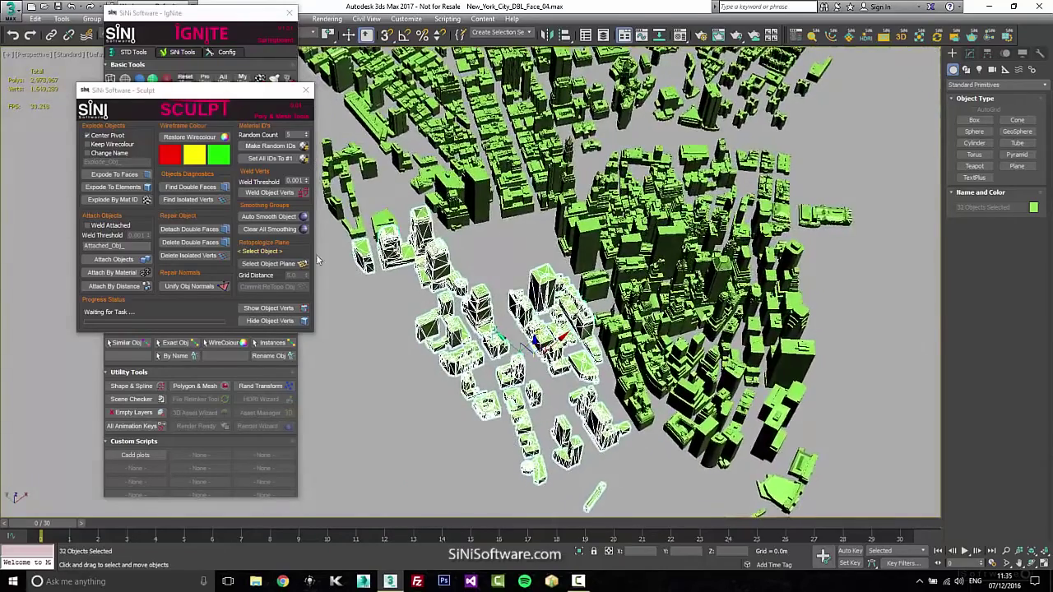
pyautogui.click(127, 261)
pyautogui.click(547, 352)
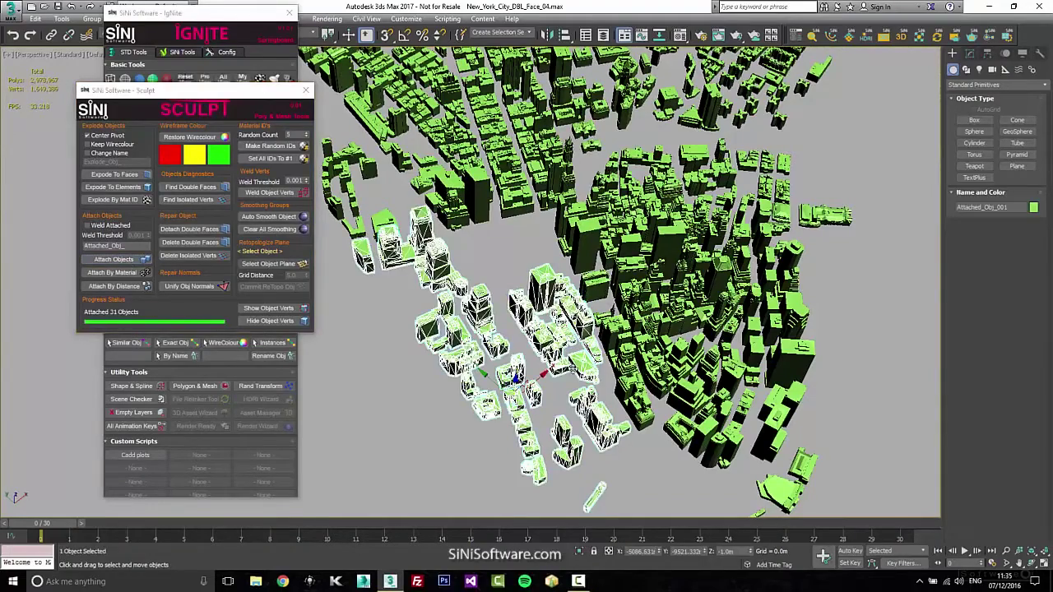
# - Select the group of blocks just north of the attached waterfront buildings and attach them into one object
pyautogui.moveTo(547, 351)
pyautogui.keyDown('alt'); pyautogui.mouseDown(button='middle')
pyautogui.moveTo(549, 271)
pyautogui.moveTo(870, 137)
pyautogui.moveTo(831, 216)
pyautogui.moveTo(763, 212)
pyautogui.moveTo(744, 288)
pyautogui.moveTo(715, 239)
pyautogui.mouseUp(button='middle'); pyautogui.keyUp('alt')
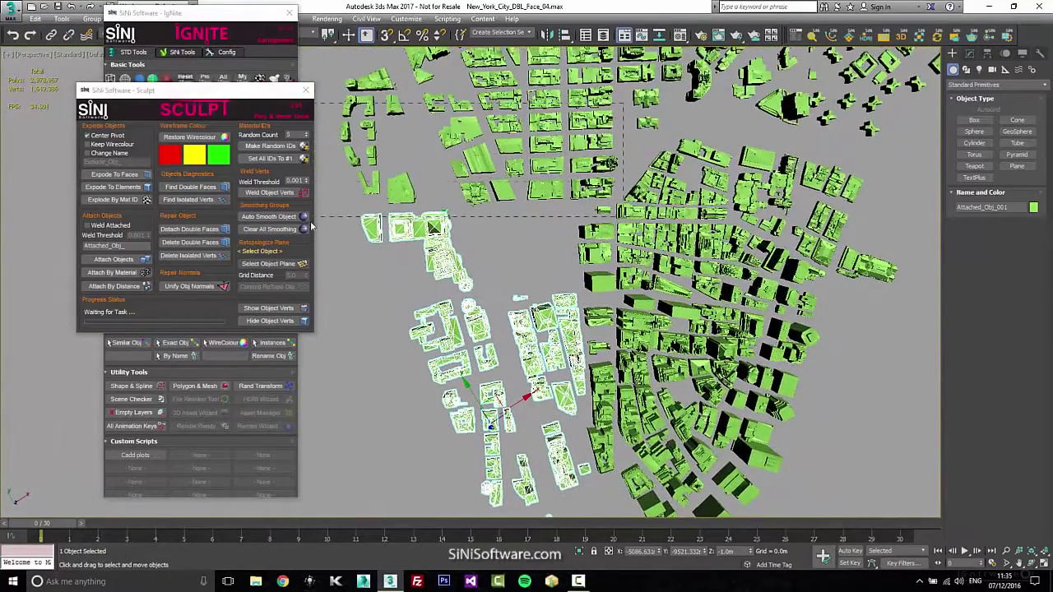
pyautogui.moveTo(316, 207); pyautogui.dragTo(316, 206)
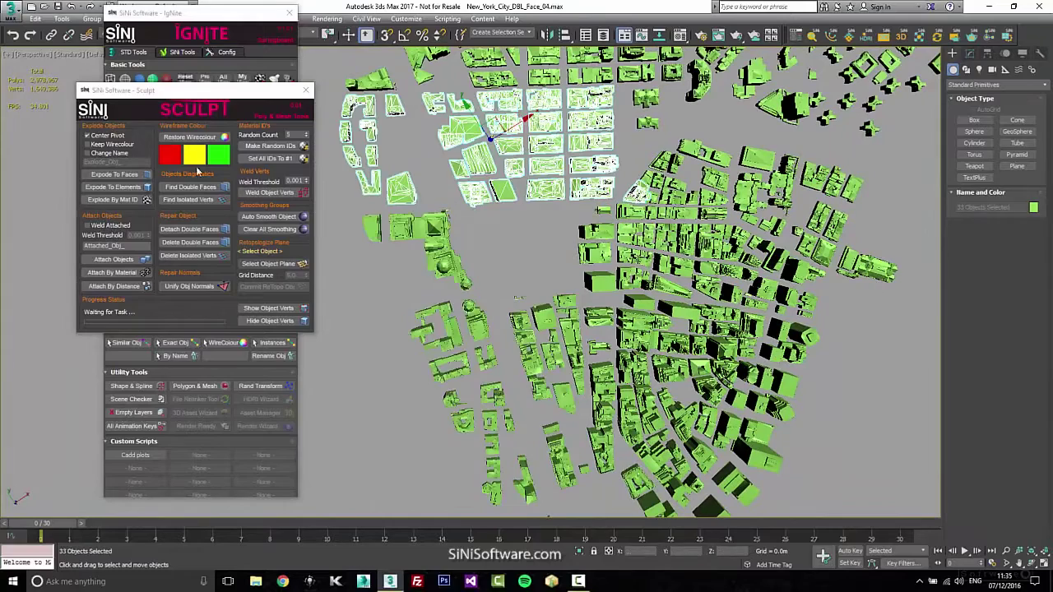
pyautogui.click(115, 259)
# - Select the buildings at the southern tip of downtown and attach them into one object
pyautogui.moveTo(795, 334); pyautogui.dragTo(781, 289, button='middle')
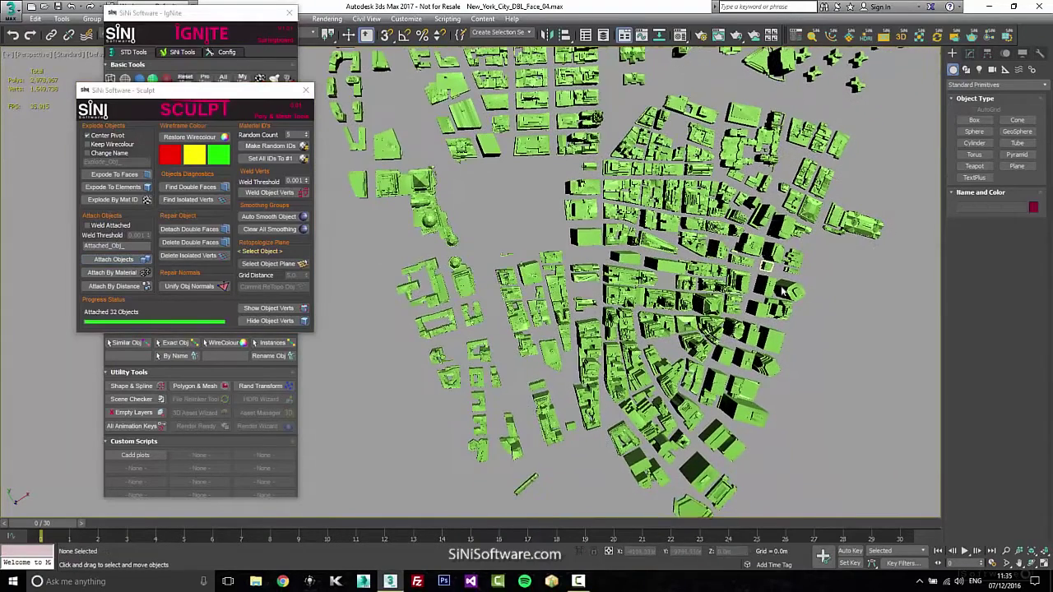
pyautogui.moveTo(597, 519); pyautogui.dragTo(597, 519)
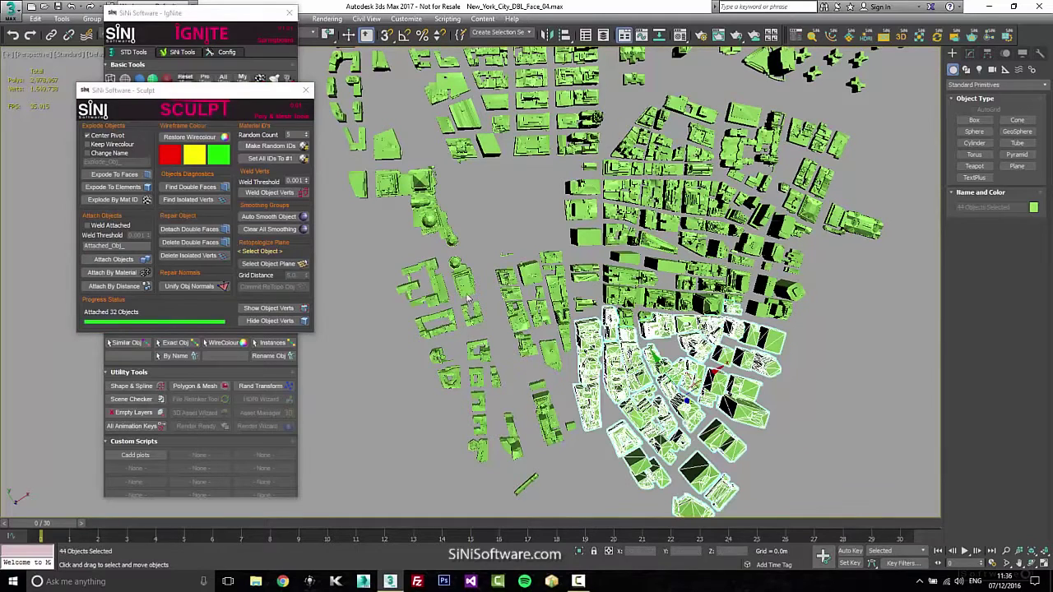
pyautogui.click(127, 262)
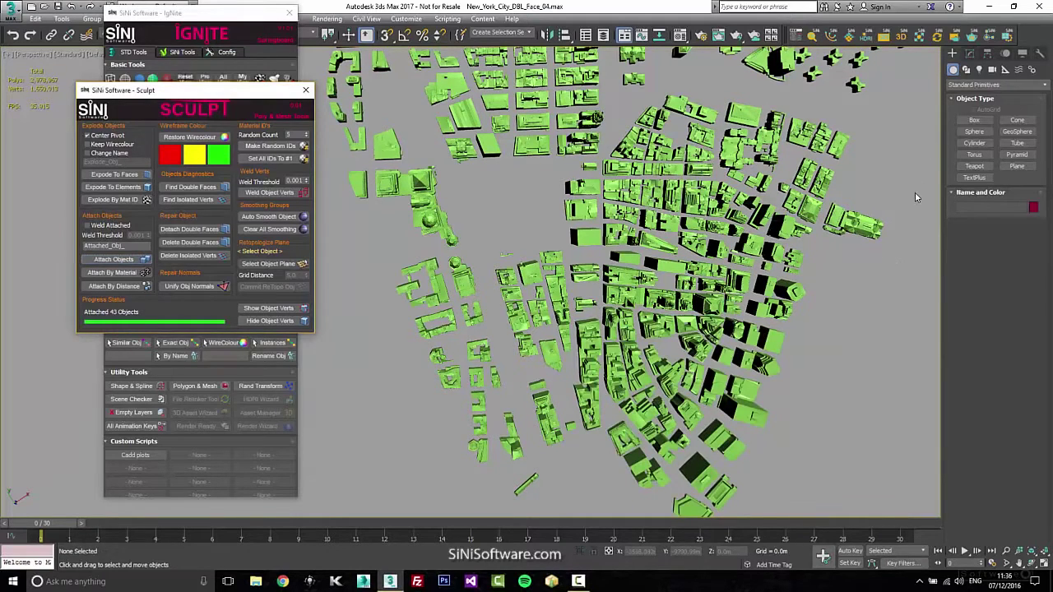
# - Select the downtown blocks north of the southern tip, exclude the already attached tip and waterfront objects, and attach the rest into one object
pyautogui.moveTo(912, 193); pyautogui.dragTo(548, 349)
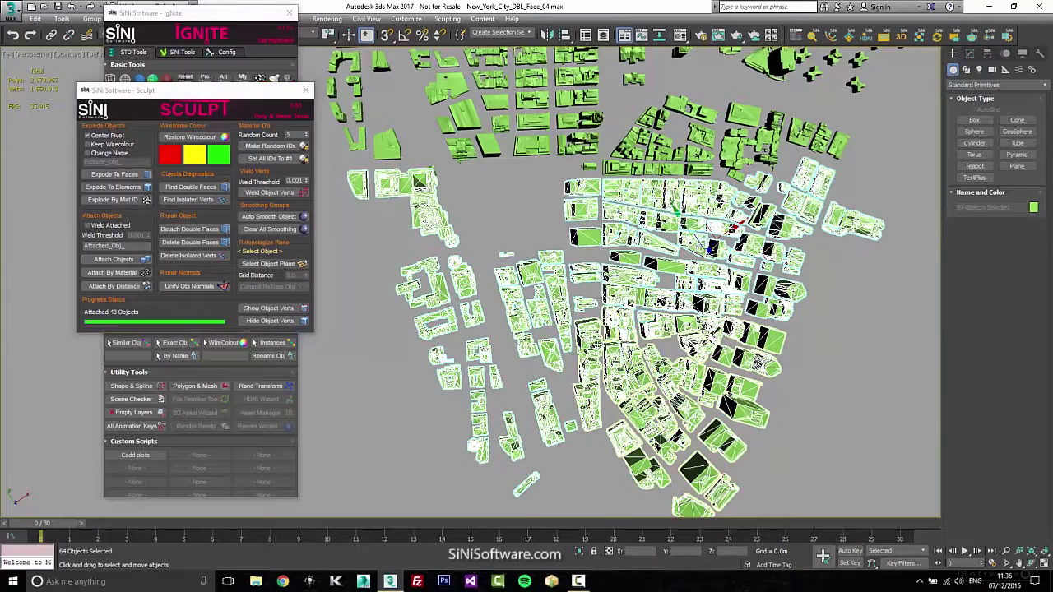
pyautogui.keyDown('alt'); pyautogui.click(610, 351); pyautogui.keyUp('alt')
pyautogui.keyDown('alt'); pyautogui.click(541, 320); pyautogui.keyUp('alt')
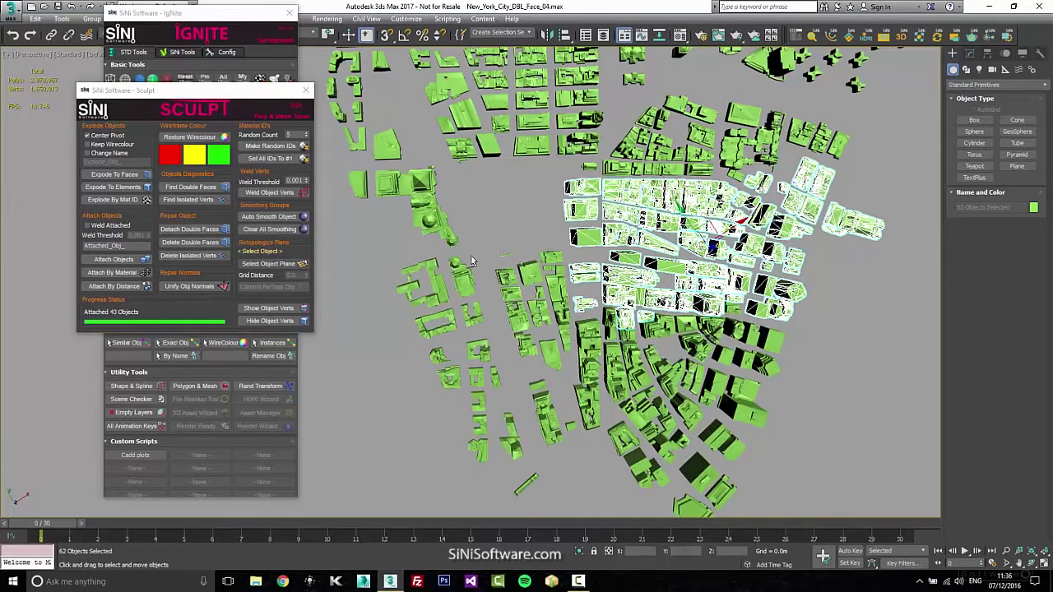
pyautogui.click(113, 259)
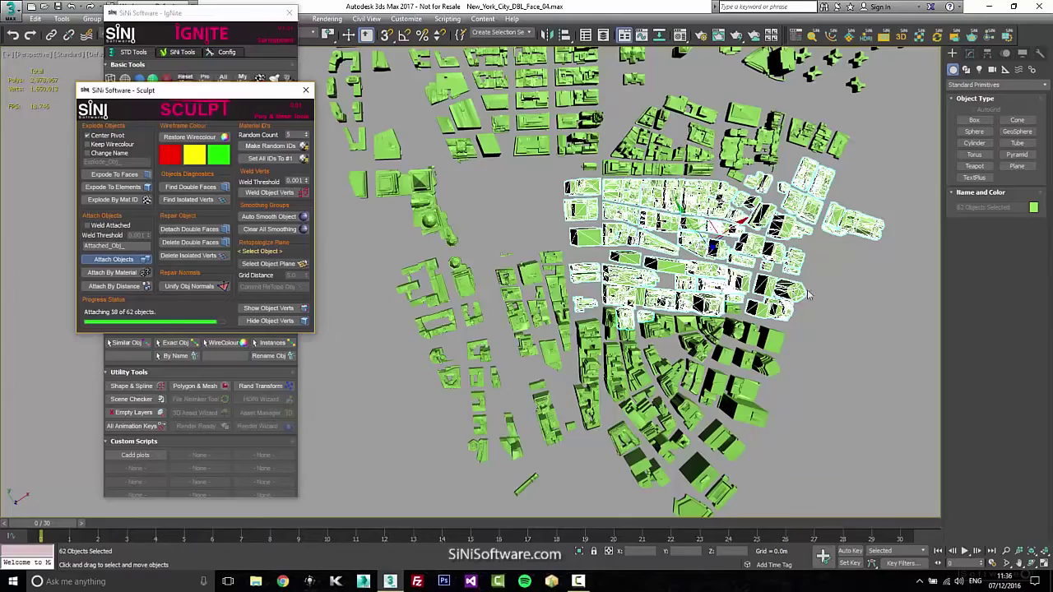
pyautogui.press('z')
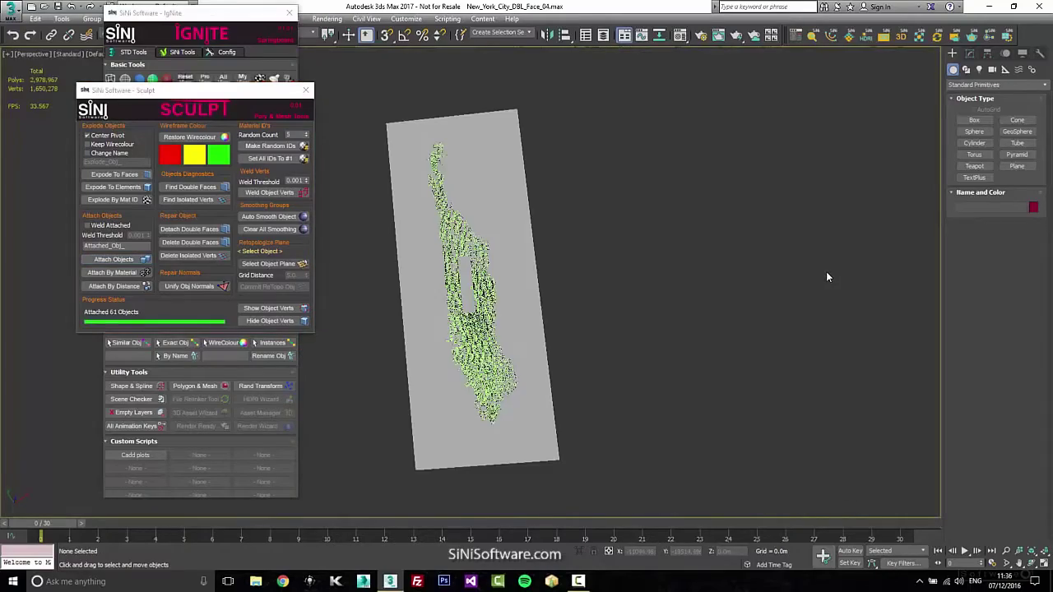
# - Select all four attached district objects in lower Manhattan and isolate them from the rest of the city
pyautogui.click(483, 404)
pyautogui.scroll(10, 485, 403)
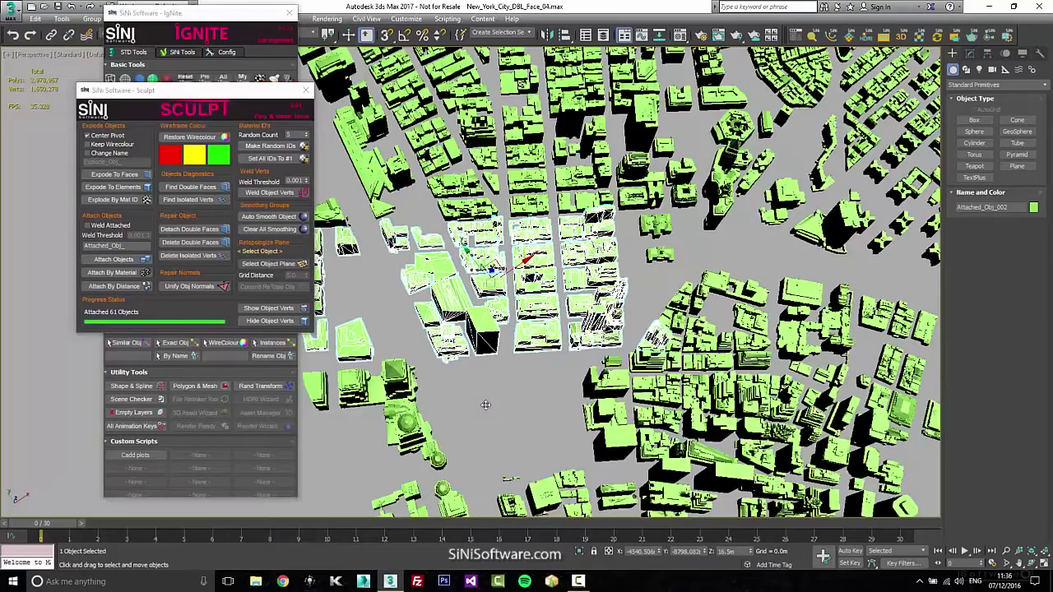
pyautogui.scroll(-6, 600, 395)
pyautogui.moveTo(600, 395); pyautogui.dragTo(591, 329, button='middle')
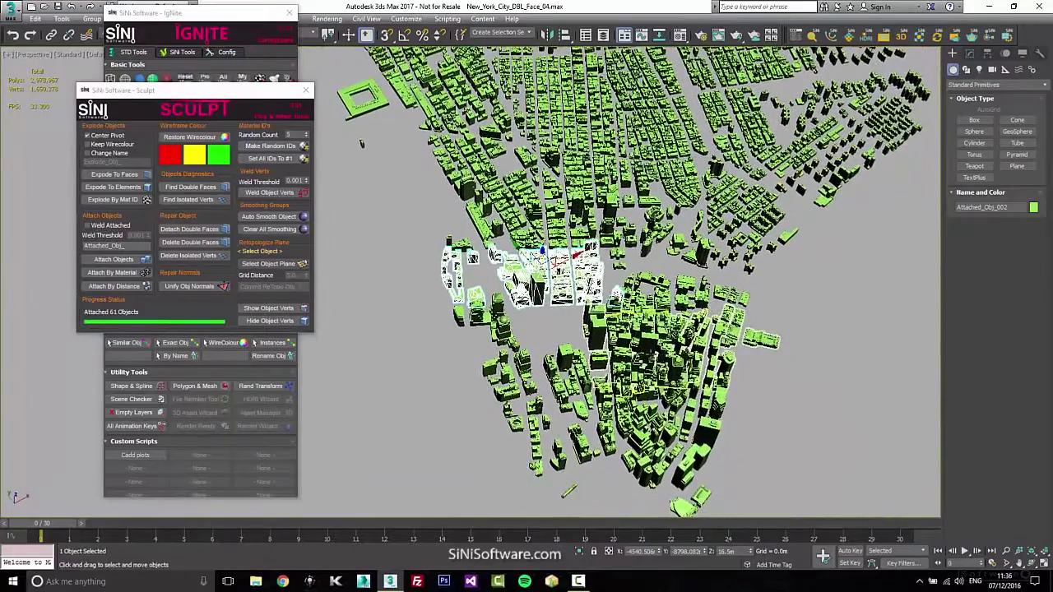
pyautogui.keyDown('ctrl'); pyautogui.click(646, 387); pyautogui.keyUp('ctrl')
pyautogui.keyDown('ctrl'); pyautogui.click(605, 401); pyautogui.keyUp('ctrl')
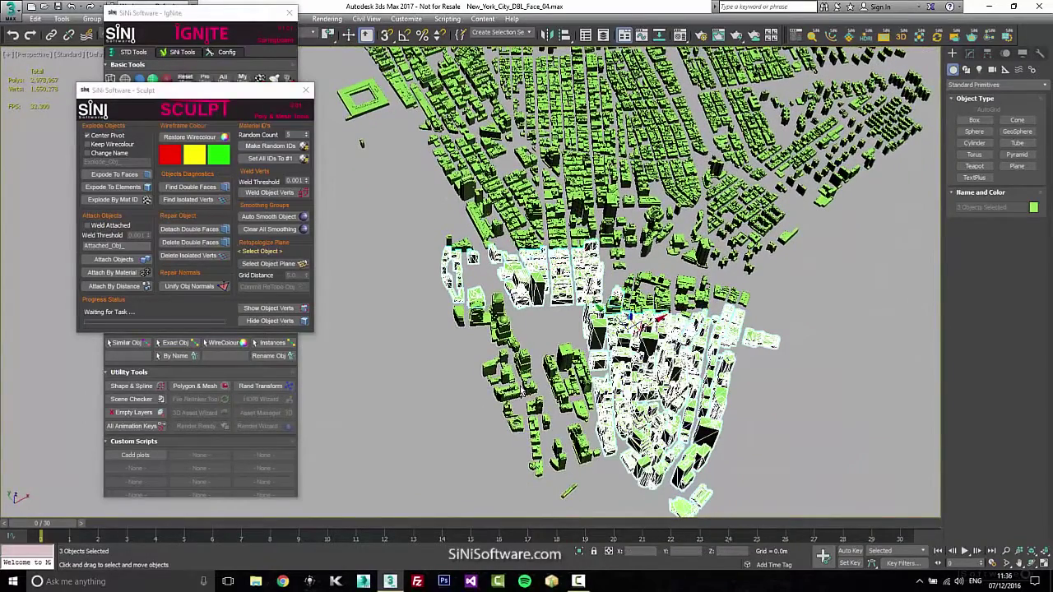
pyautogui.keyDown('ctrl'); pyautogui.click(524, 361); pyautogui.keyUp('ctrl')
pyautogui.keyDown('alt'); pyautogui.moveTo(556, 386); pyautogui.dragTo(563, 378, button='middle'); pyautogui.keyUp('alt')
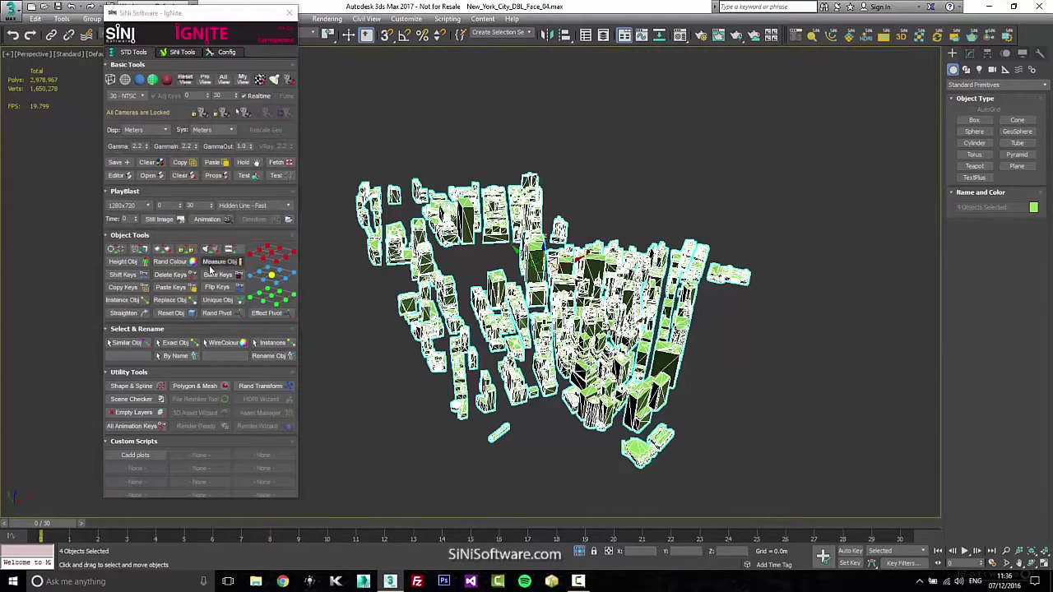
# - Give the four isolated district objects random wire colours and check the southern-tip object by selecting it
pyautogui.click(175, 262)
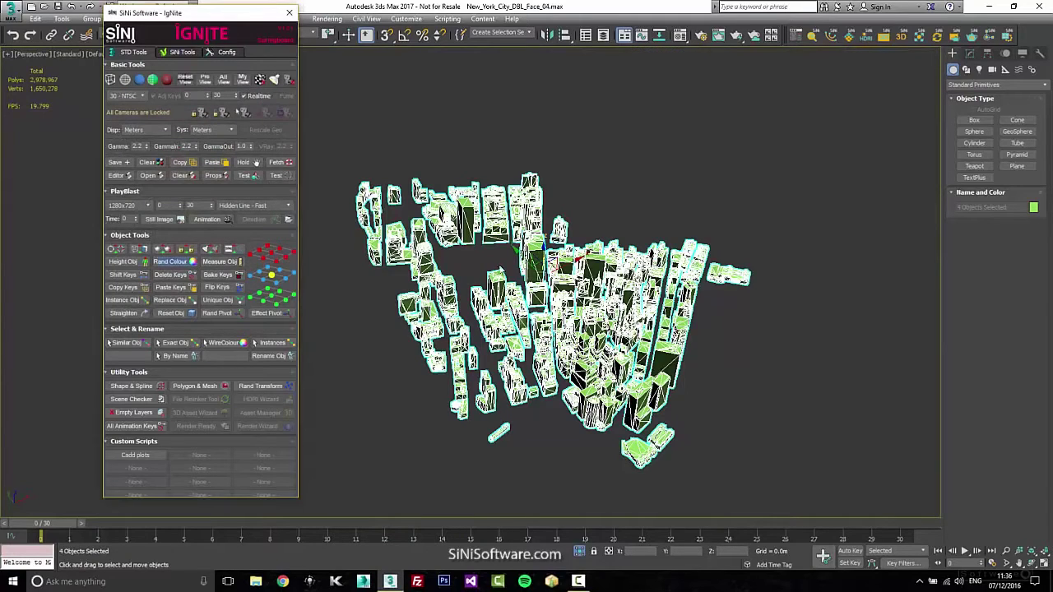
pyautogui.click(814, 329)
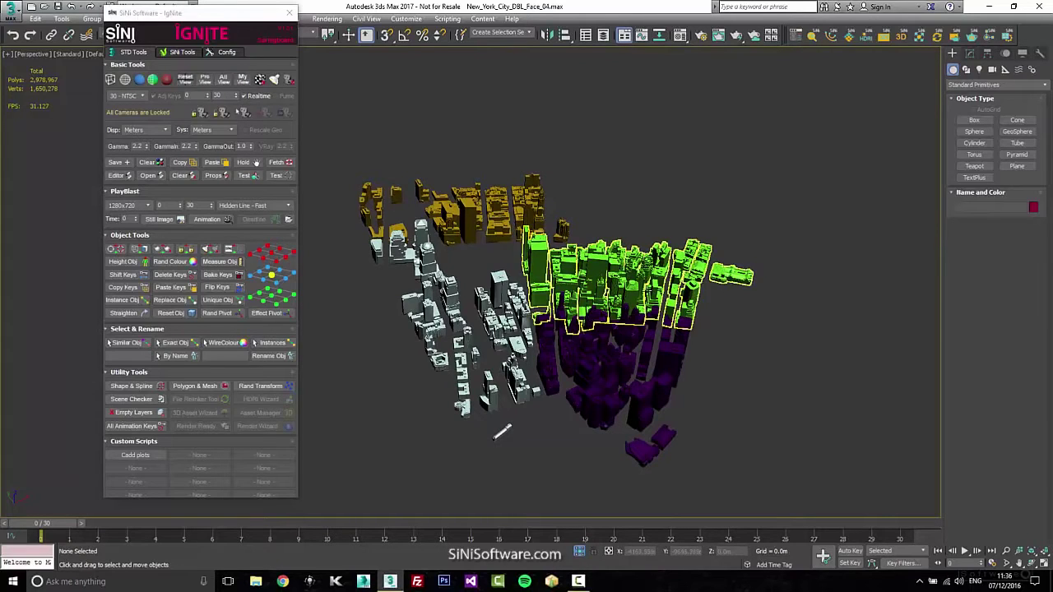
pyautogui.click(605, 362)
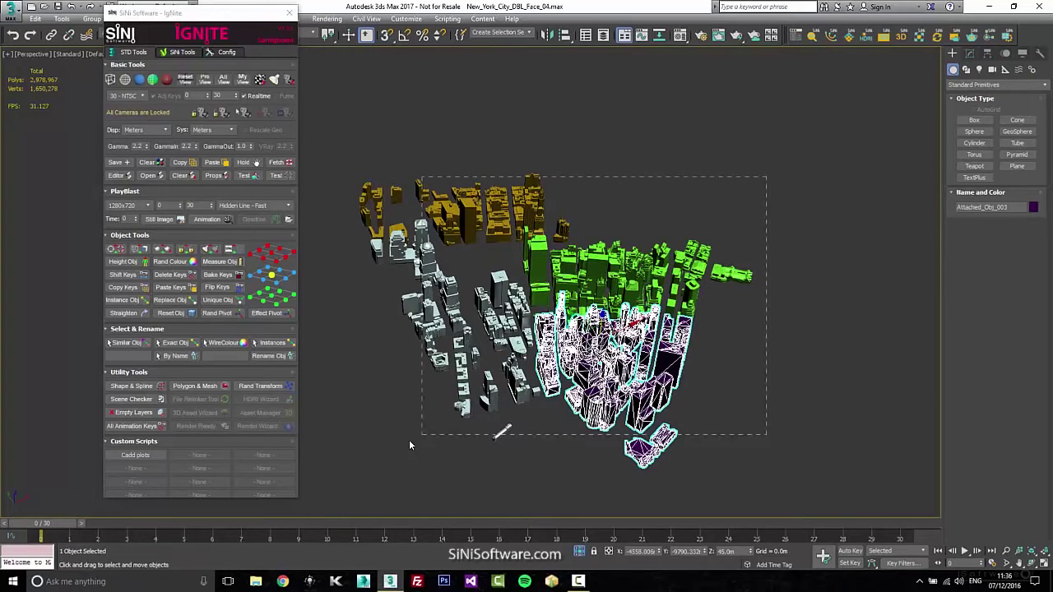
# - Select the four district objects and choose Point Cloud as the display type for bulk ProxSi creation
pyautogui.hotkey('ctrl', 'a')
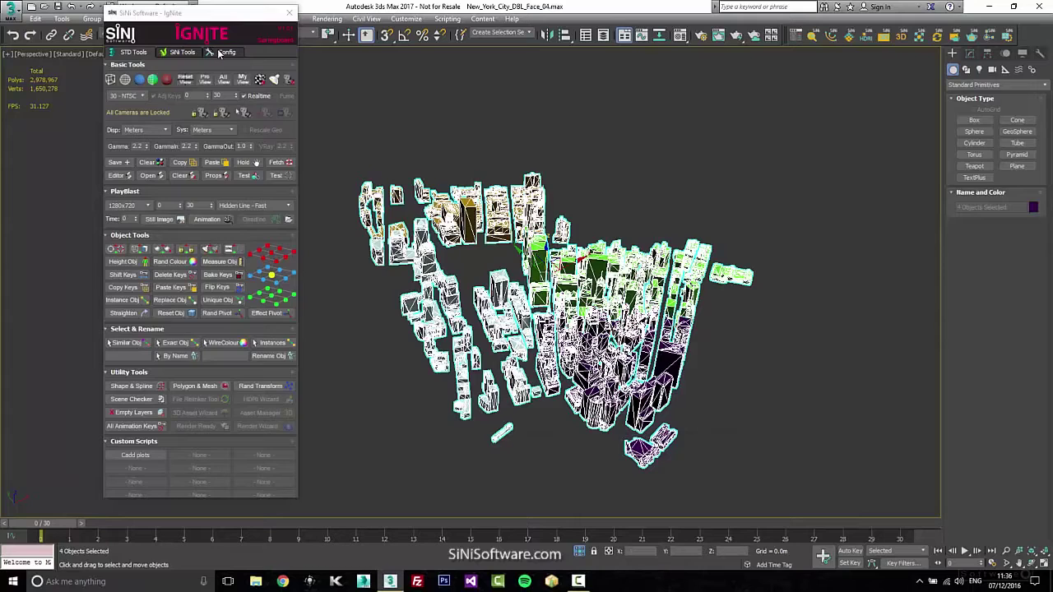
pyautogui.click(182, 51)
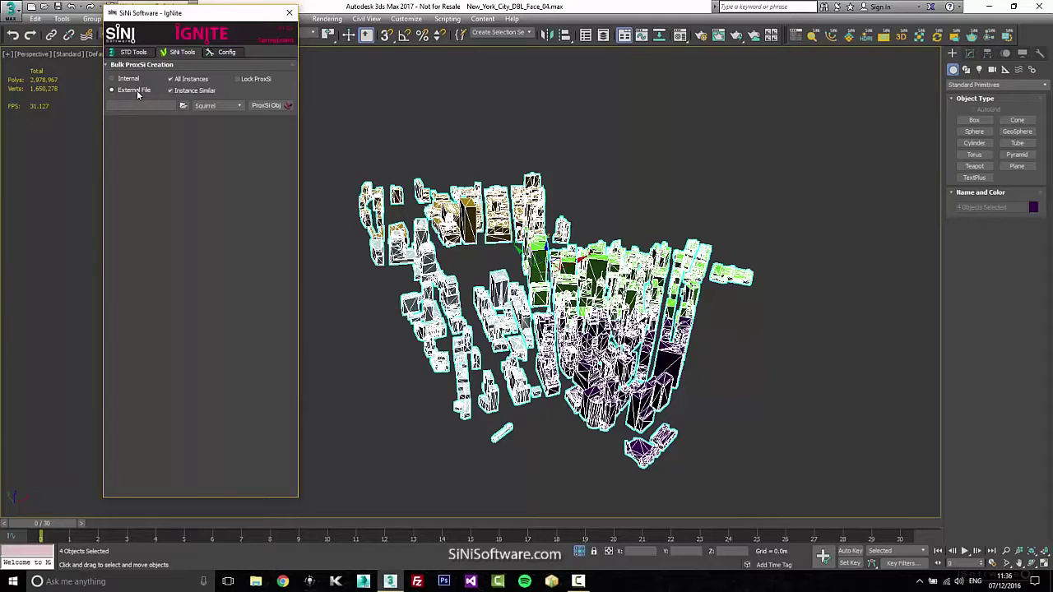
pyautogui.click(240, 106)
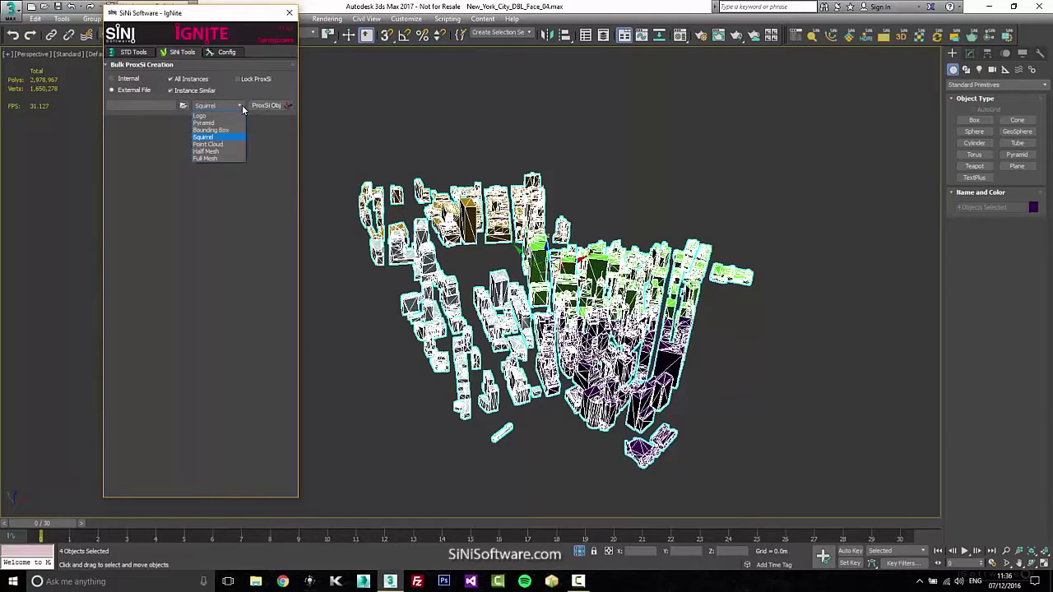
pyautogui.click(229, 145)
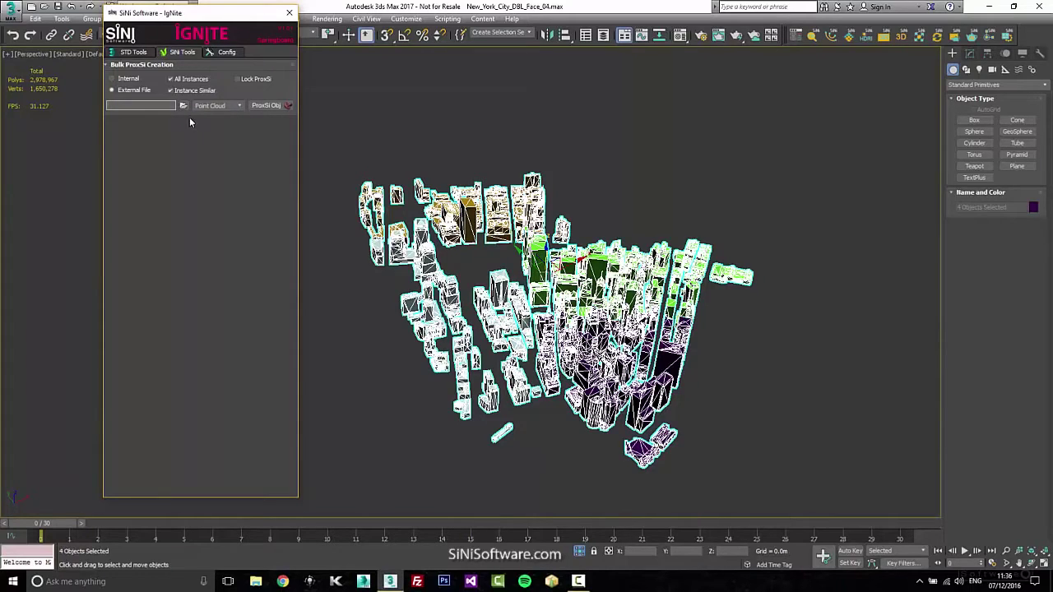
# - Create a City_test folder on the Desktop for the external proxy files and convert the selected districts to ProxSi objects
pyautogui.click(182, 105)
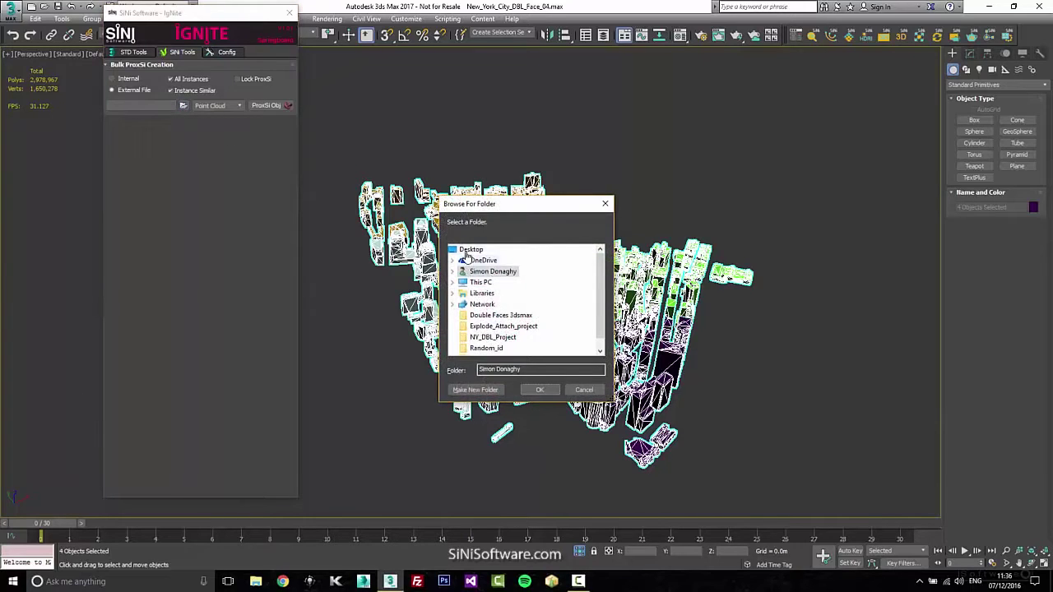
pyautogui.click(474, 389)
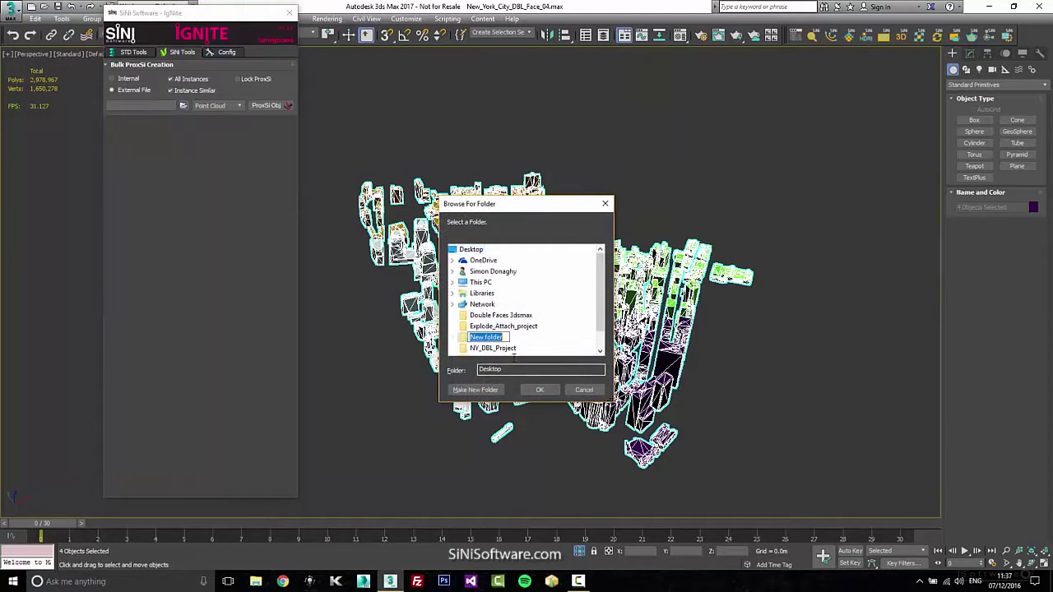
pyautogui.write('City_test')
pyautogui.press('Return')
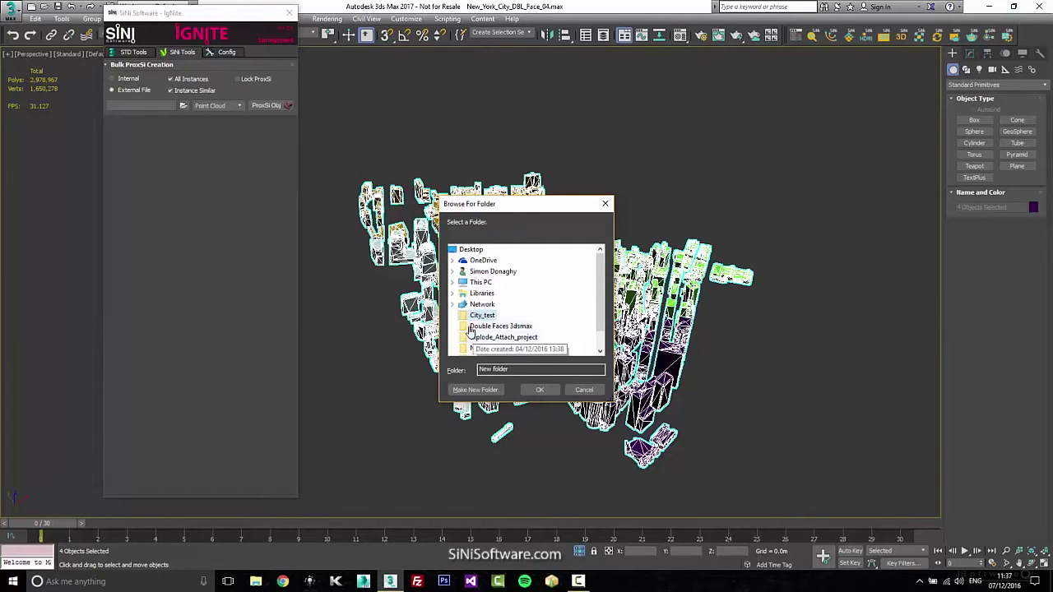
pyautogui.click(540, 389)
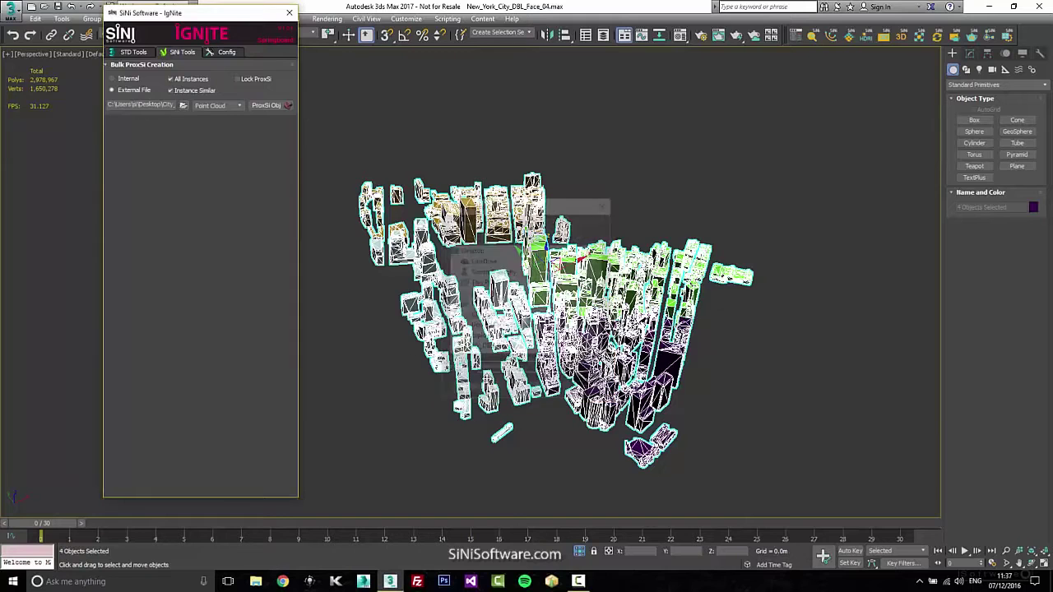
pyautogui.click(260, 109)
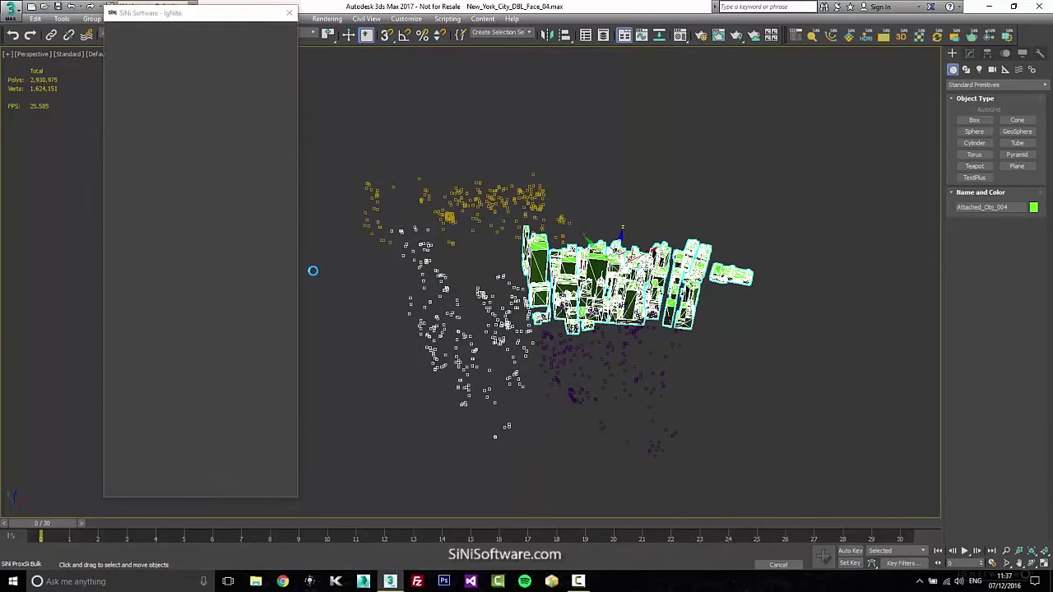
# - Select the southern-tip proxy in the full city view, close the Ignite tools and set the proxy's display to Full Mesh
pyautogui.scroll(5, 604, 356)
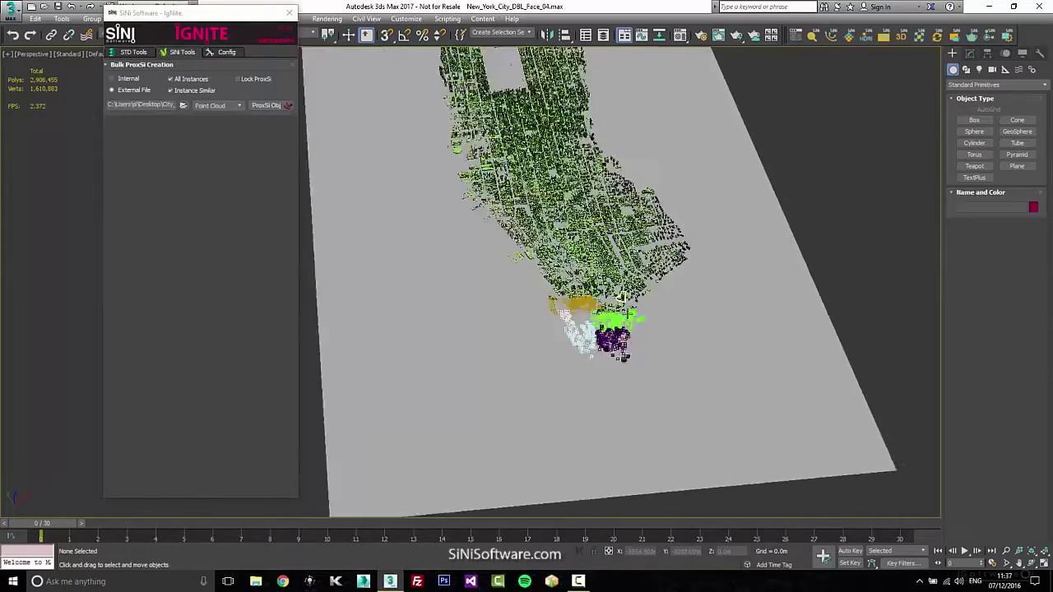
pyautogui.click(612, 359)
pyautogui.scroll(4, 612, 358)
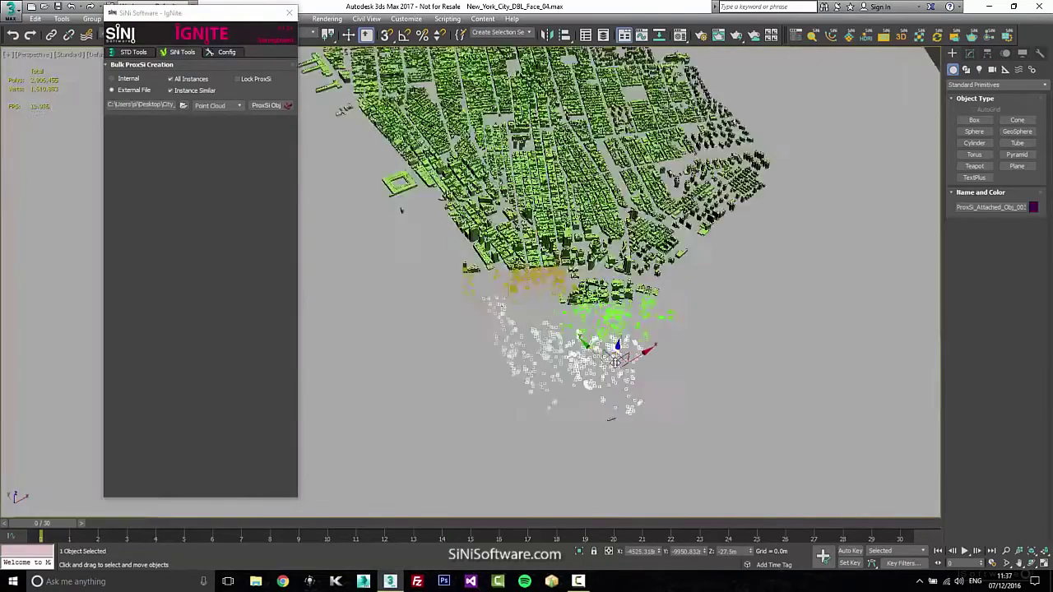
pyautogui.keyDown('alt'); pyautogui.moveTo(610, 359); pyautogui.dragTo(624, 334, button='middle'); pyautogui.keyUp('alt')
pyautogui.scroll(4, 609, 331)
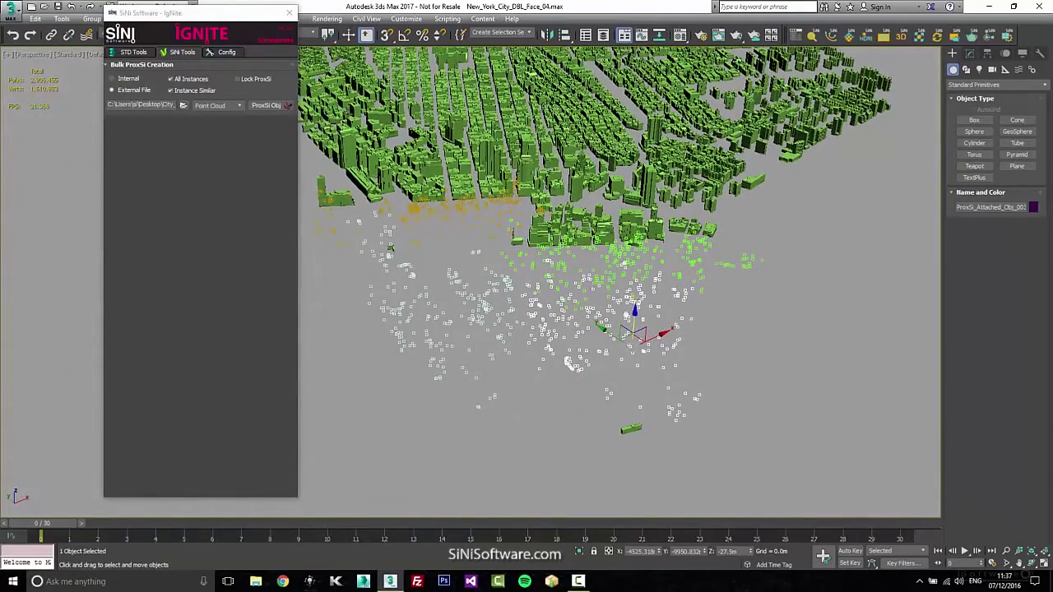
pyautogui.click(239, 106)
pyautogui.click(238, 107)
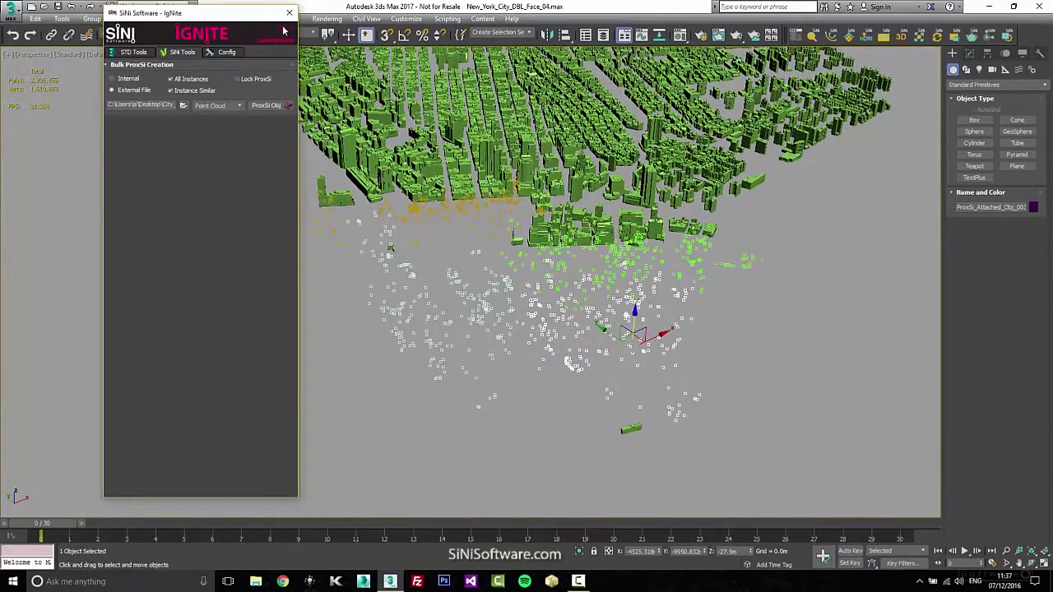
pyautogui.click(289, 12)
pyautogui.click(969, 52)
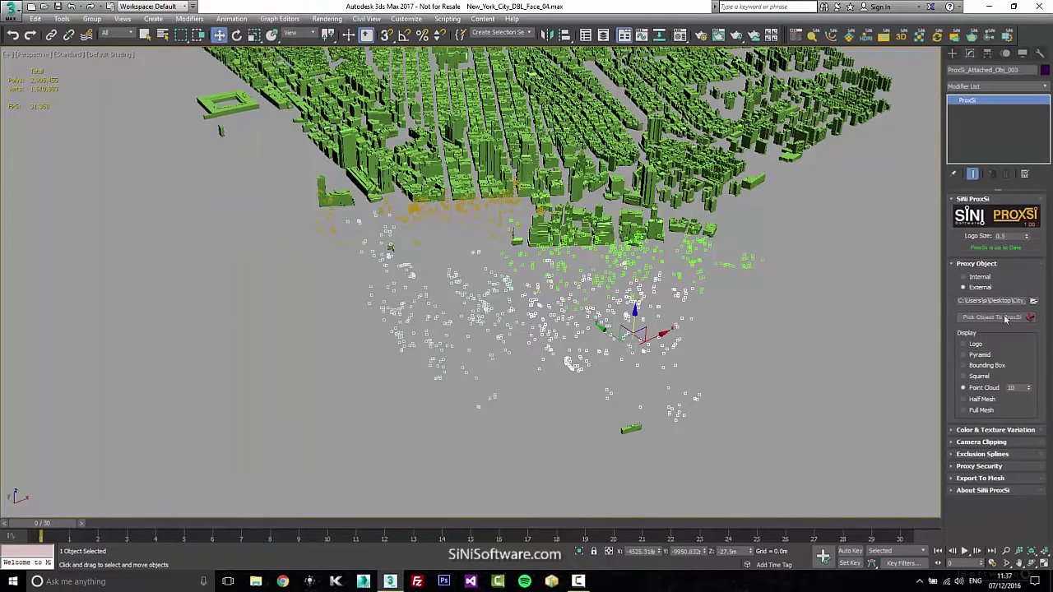
pyautogui.click(976, 411)
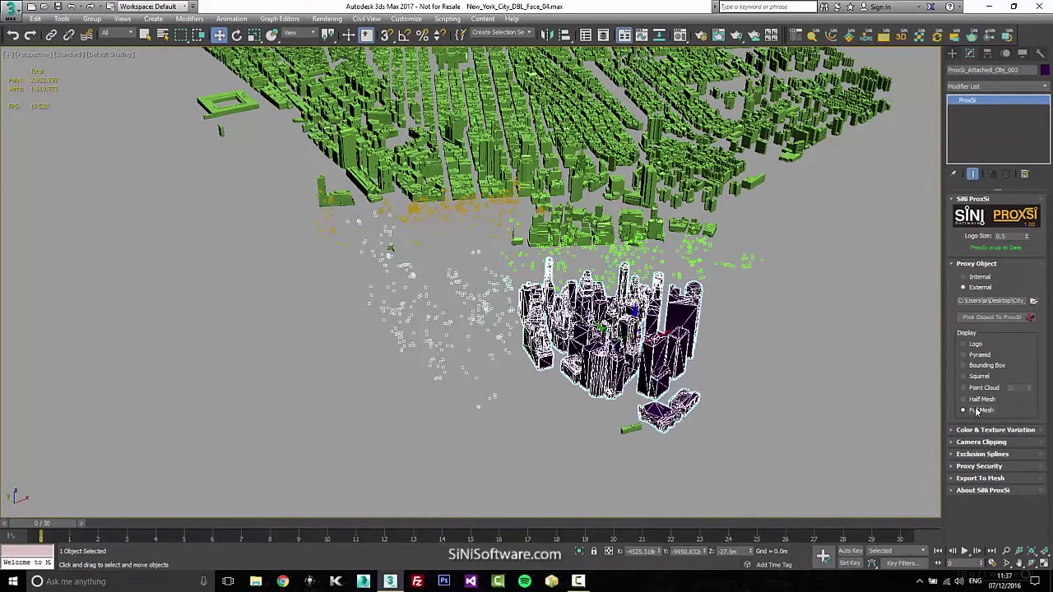
# - Set the display of the western waterfront proxy and the southern-tip proxy to Half Mesh
pyautogui.click(501, 337)
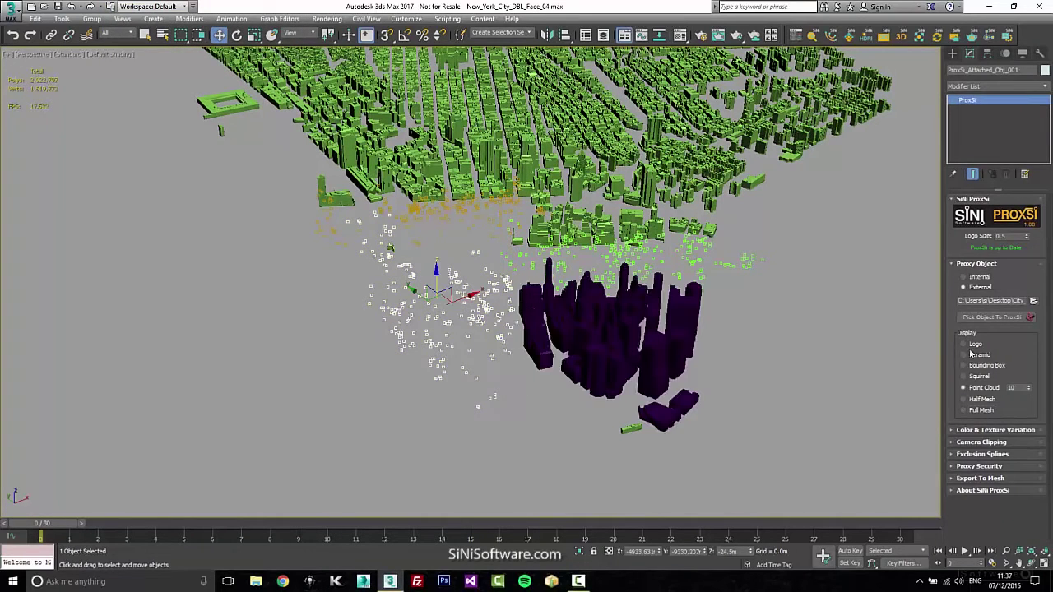
pyautogui.click(976, 410)
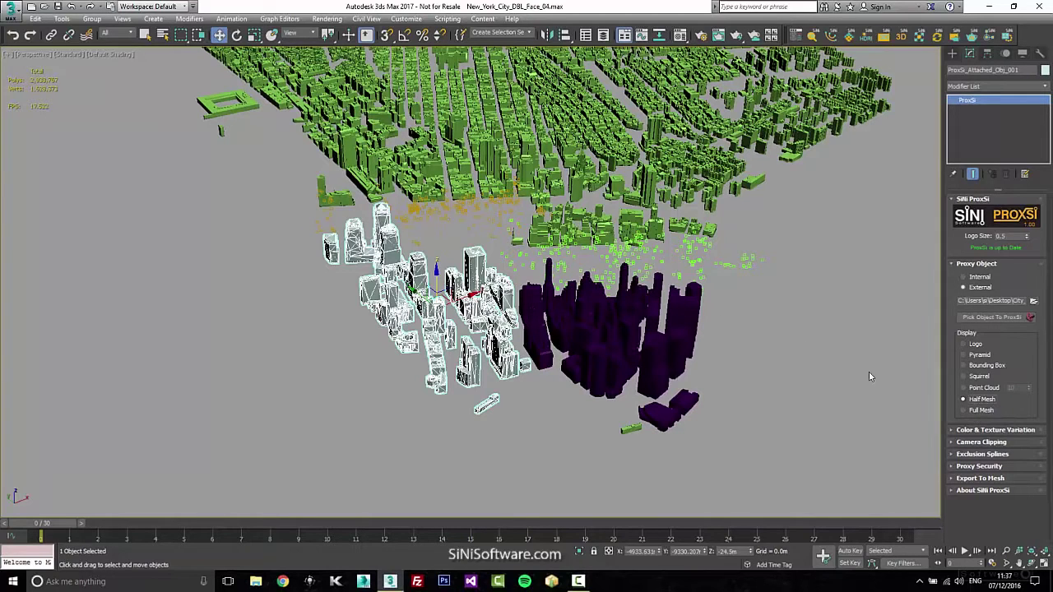
pyautogui.click(581, 333)
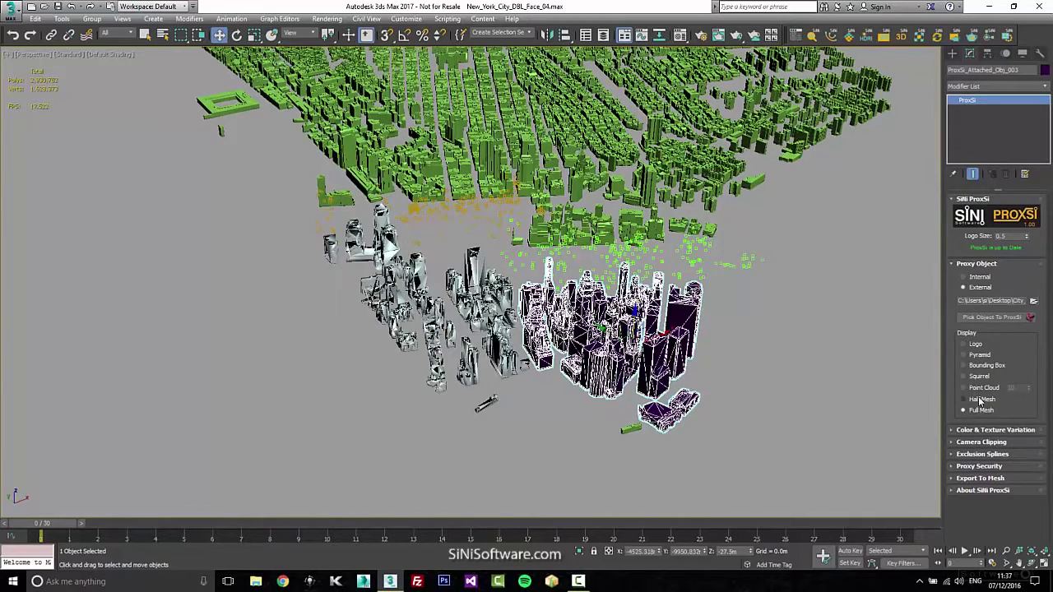
pyautogui.scroll(5, 645, 389)
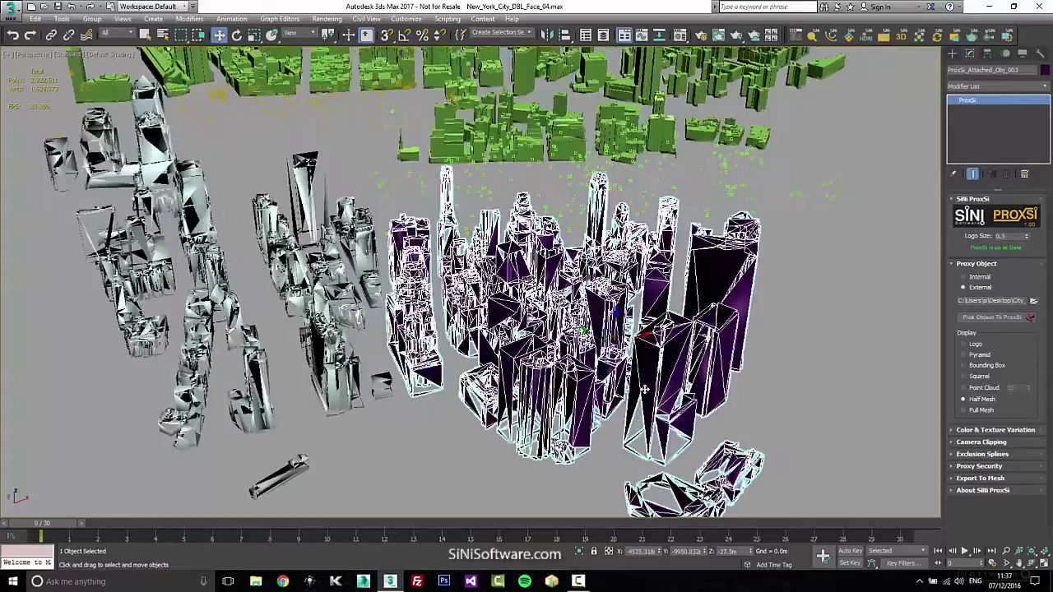
# - Select the green point-cloud district proxy directly behind the purple southern-tip proxy and set its display to Full Mesh
pyautogui.keyDown('alt'); pyautogui.moveTo(646, 388); pyautogui.dragTo(536, 407, button='middle'); pyautogui.keyUp('alt')
pyautogui.scroll(2, 517, 410)
pyautogui.scroll(-5, 536, 411)
pyautogui.scroll(2, 535, 403)
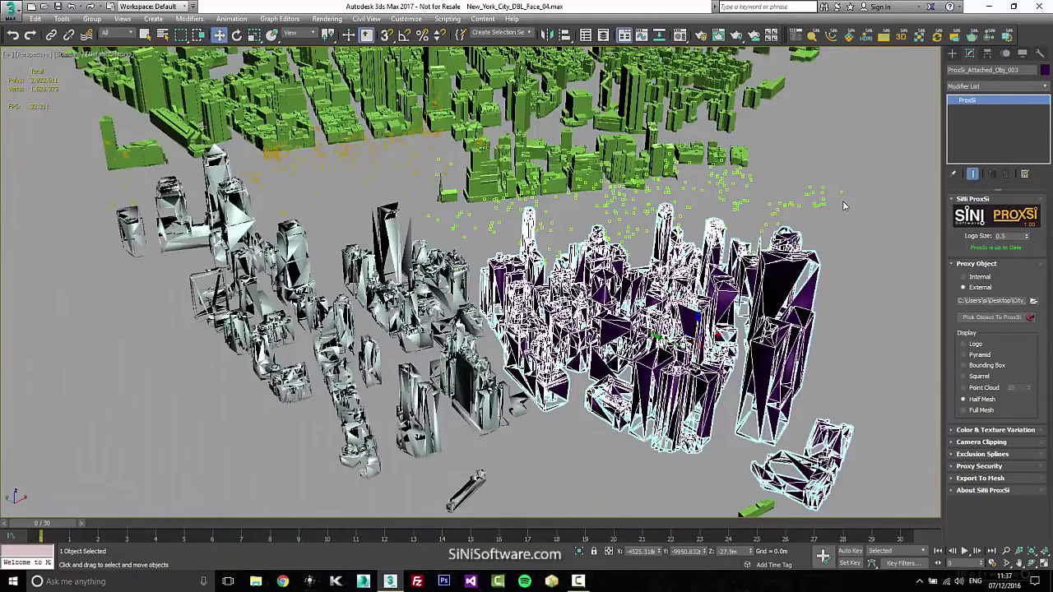
pyautogui.moveTo(843, 206)
pyautogui.keyDown('alt'); pyautogui.mouseDown(button='middle')
pyautogui.moveTo(845, 230)
pyautogui.moveTo(845, 210)
pyautogui.mouseUp(button='middle'); pyautogui.keyUp('alt')
pyautogui.click(810, 133)
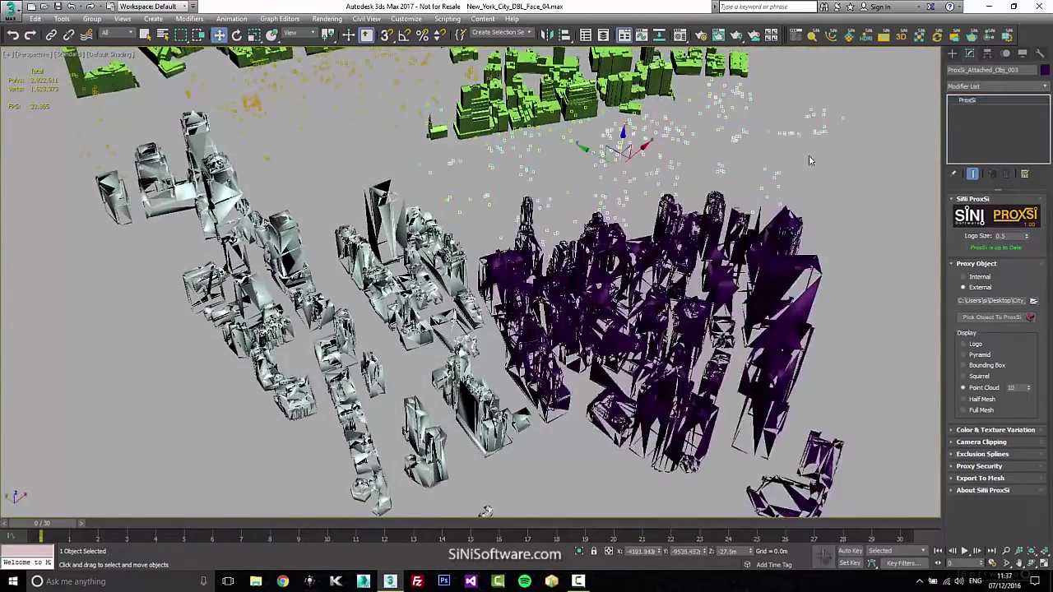
pyautogui.keyDown('alt'); pyautogui.moveTo(810, 159); pyautogui.dragTo(762, 164, button='middle'); pyautogui.keyUp('alt')
pyautogui.scroll(2, 763, 175)
pyautogui.scroll(-2, 764, 175)
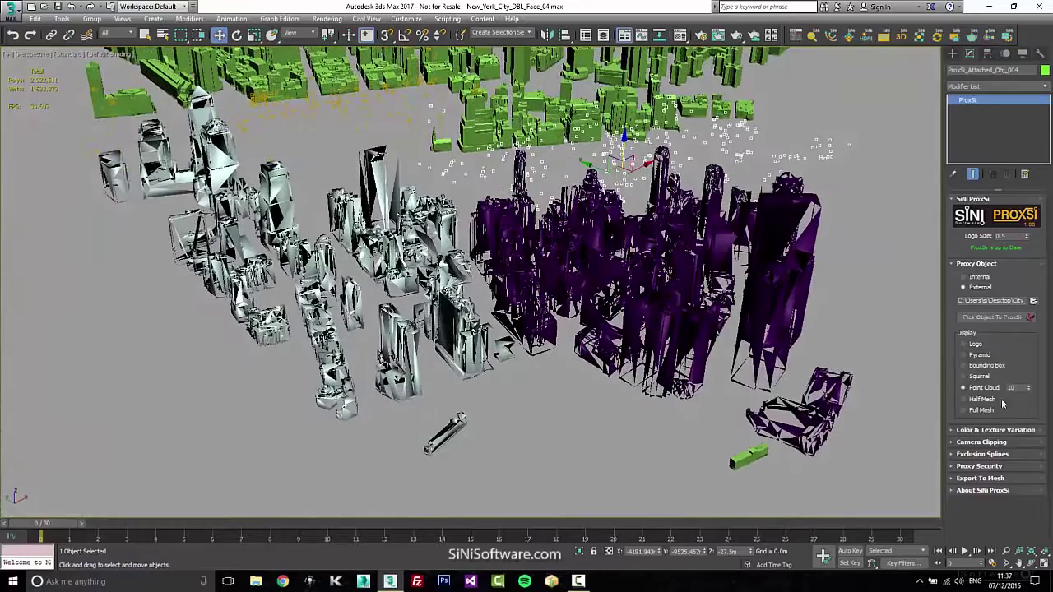
pyautogui.click(983, 410)
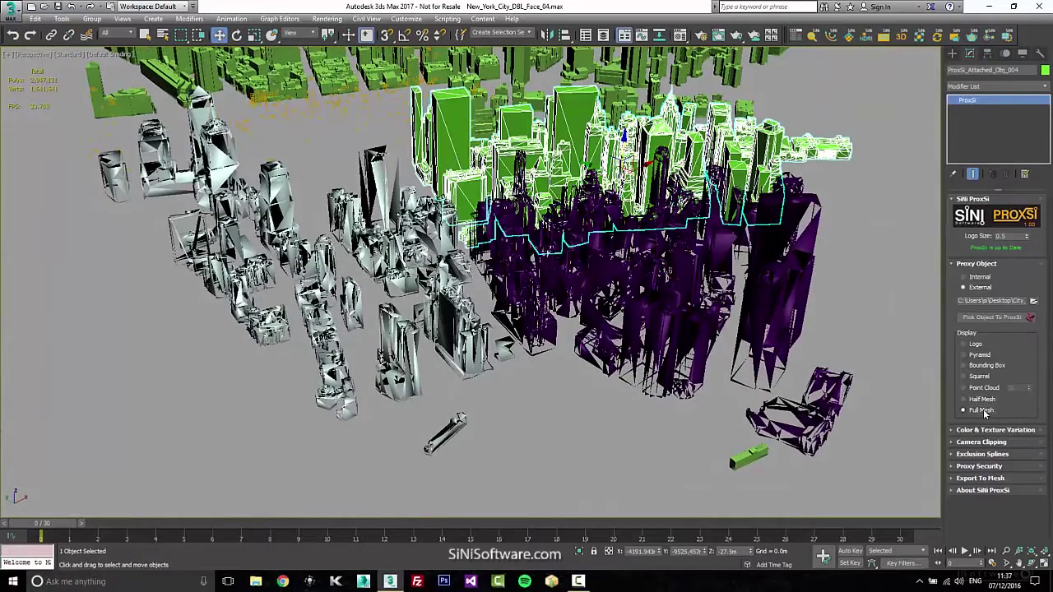
pyautogui.keyDown('alt'); pyautogui.moveTo(661, 355); pyautogui.dragTo(580, 418, button='middle'); pyautogui.keyUp('alt')
pyautogui.scroll(-4, 612, 361)
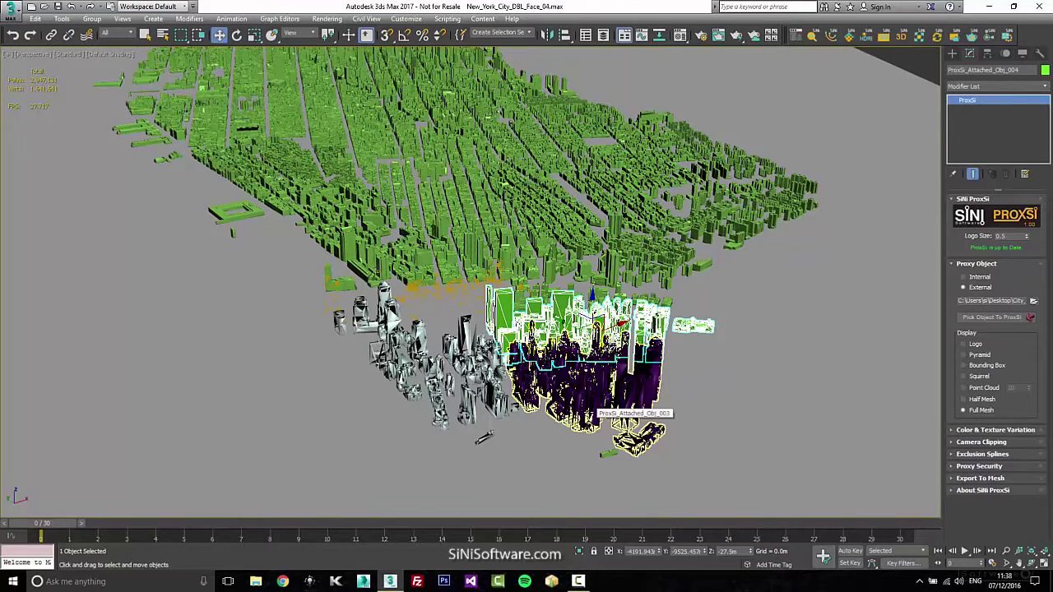
pyautogui.moveTo(590, 582)
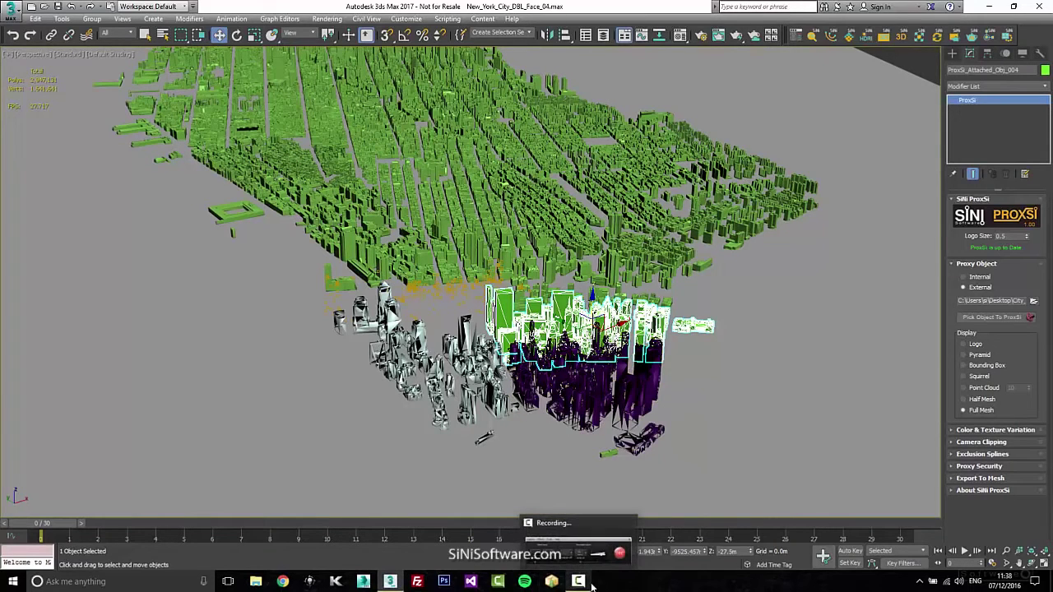